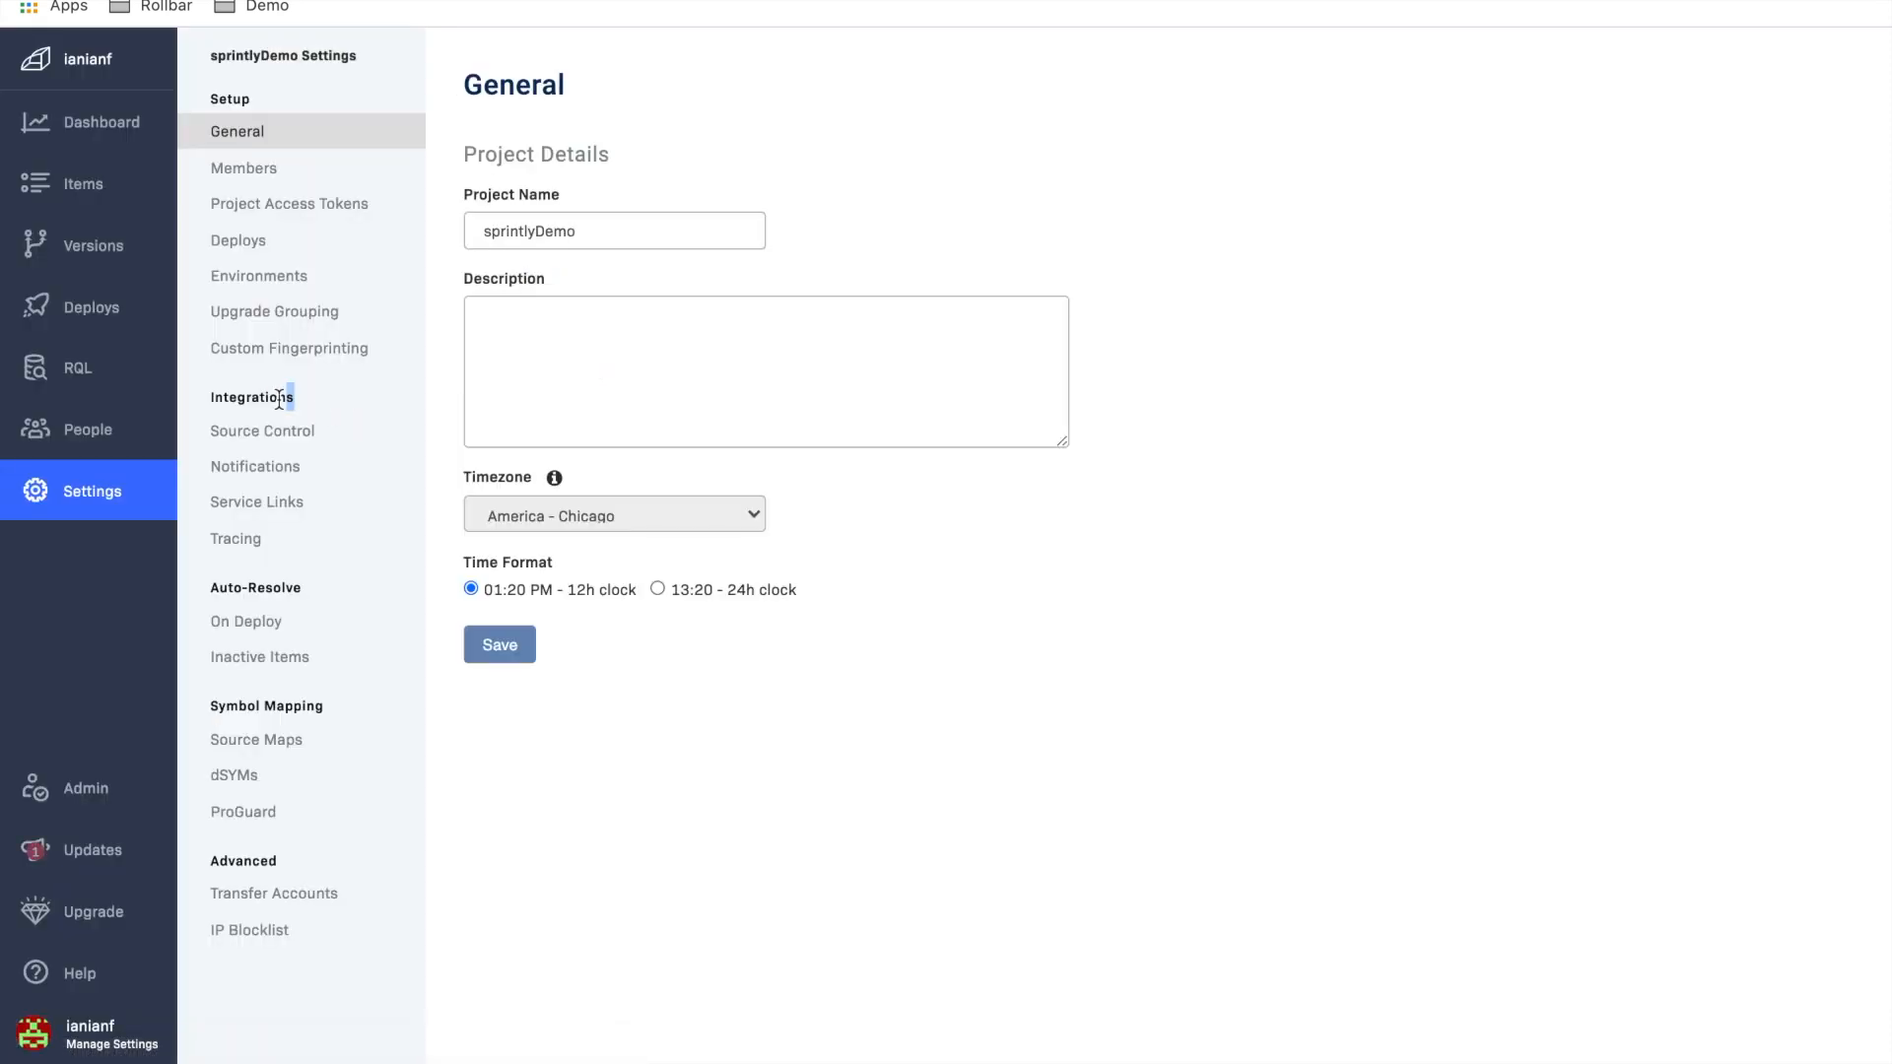
Step: Open the Sprintly channel in the project's notification integration settings
{"action": "left_click_drag", "start_coordinate": [296, 397], "coordinate": [213, 399]}
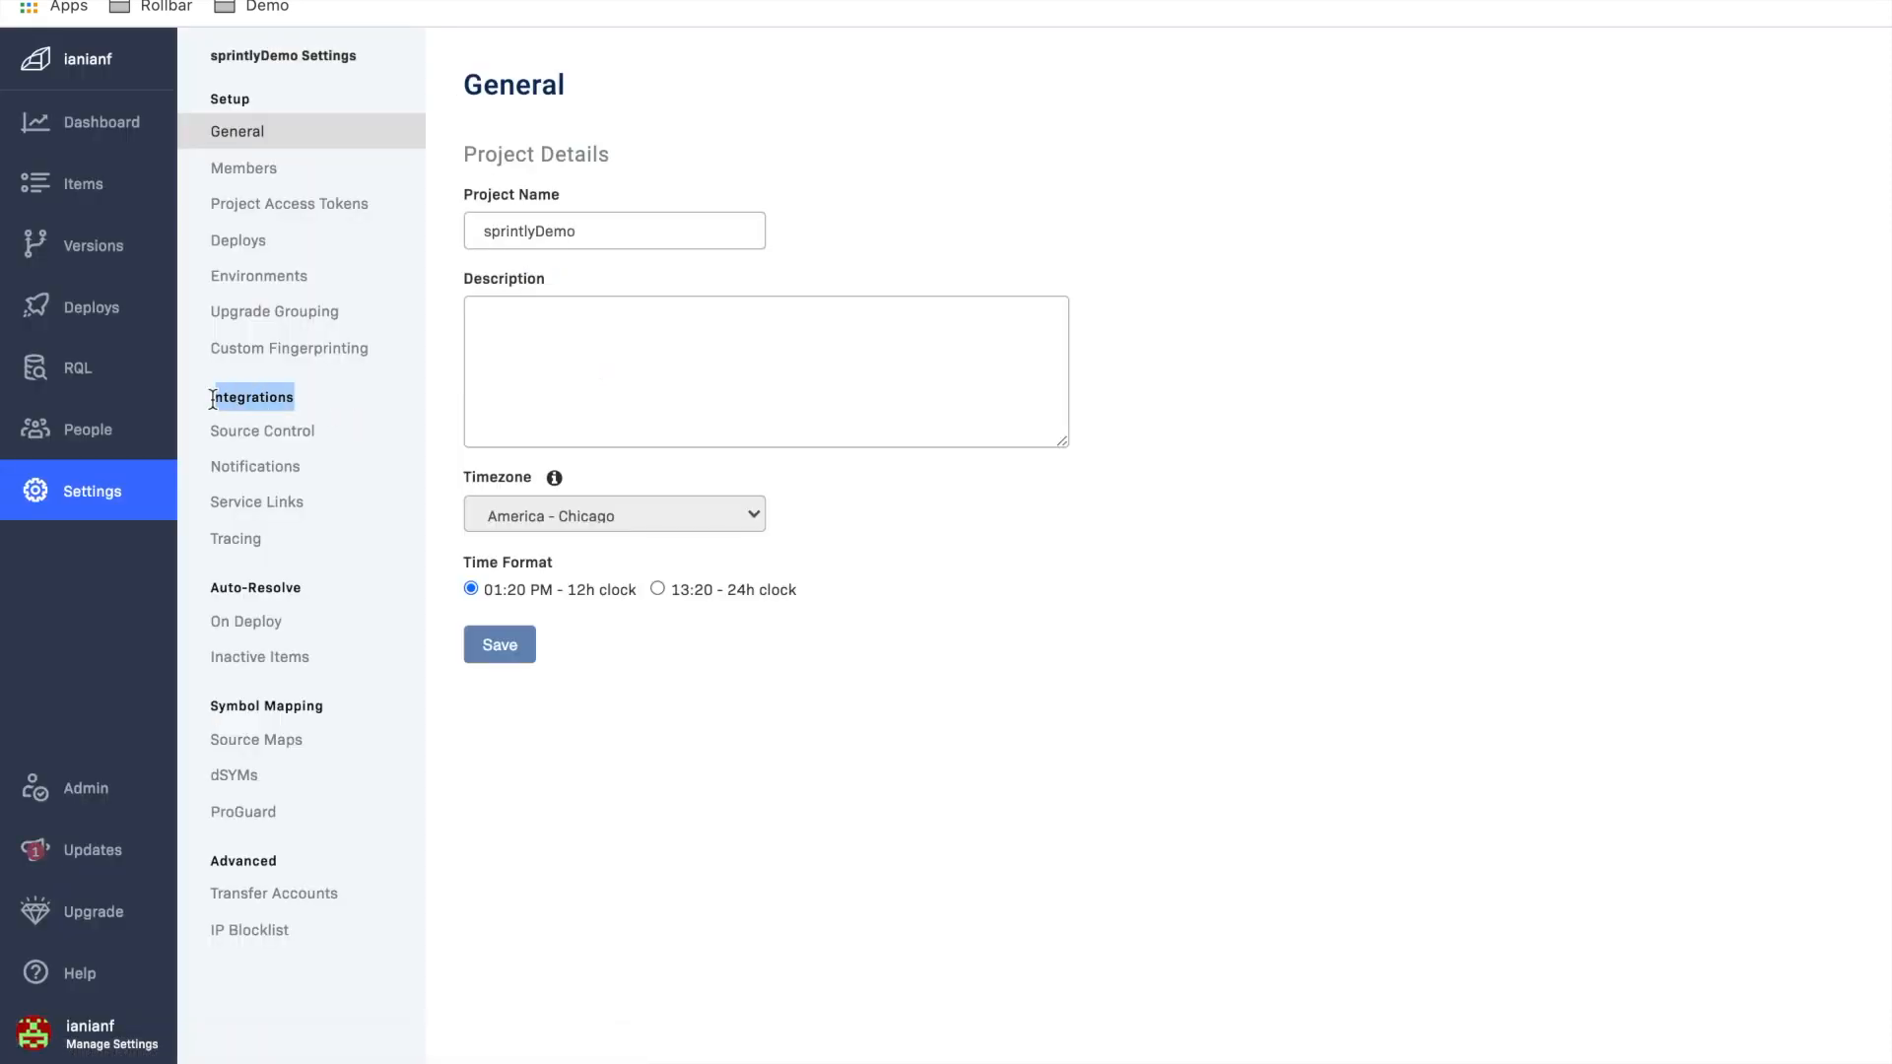
{"action": "left_click", "coordinate": [231, 467]}
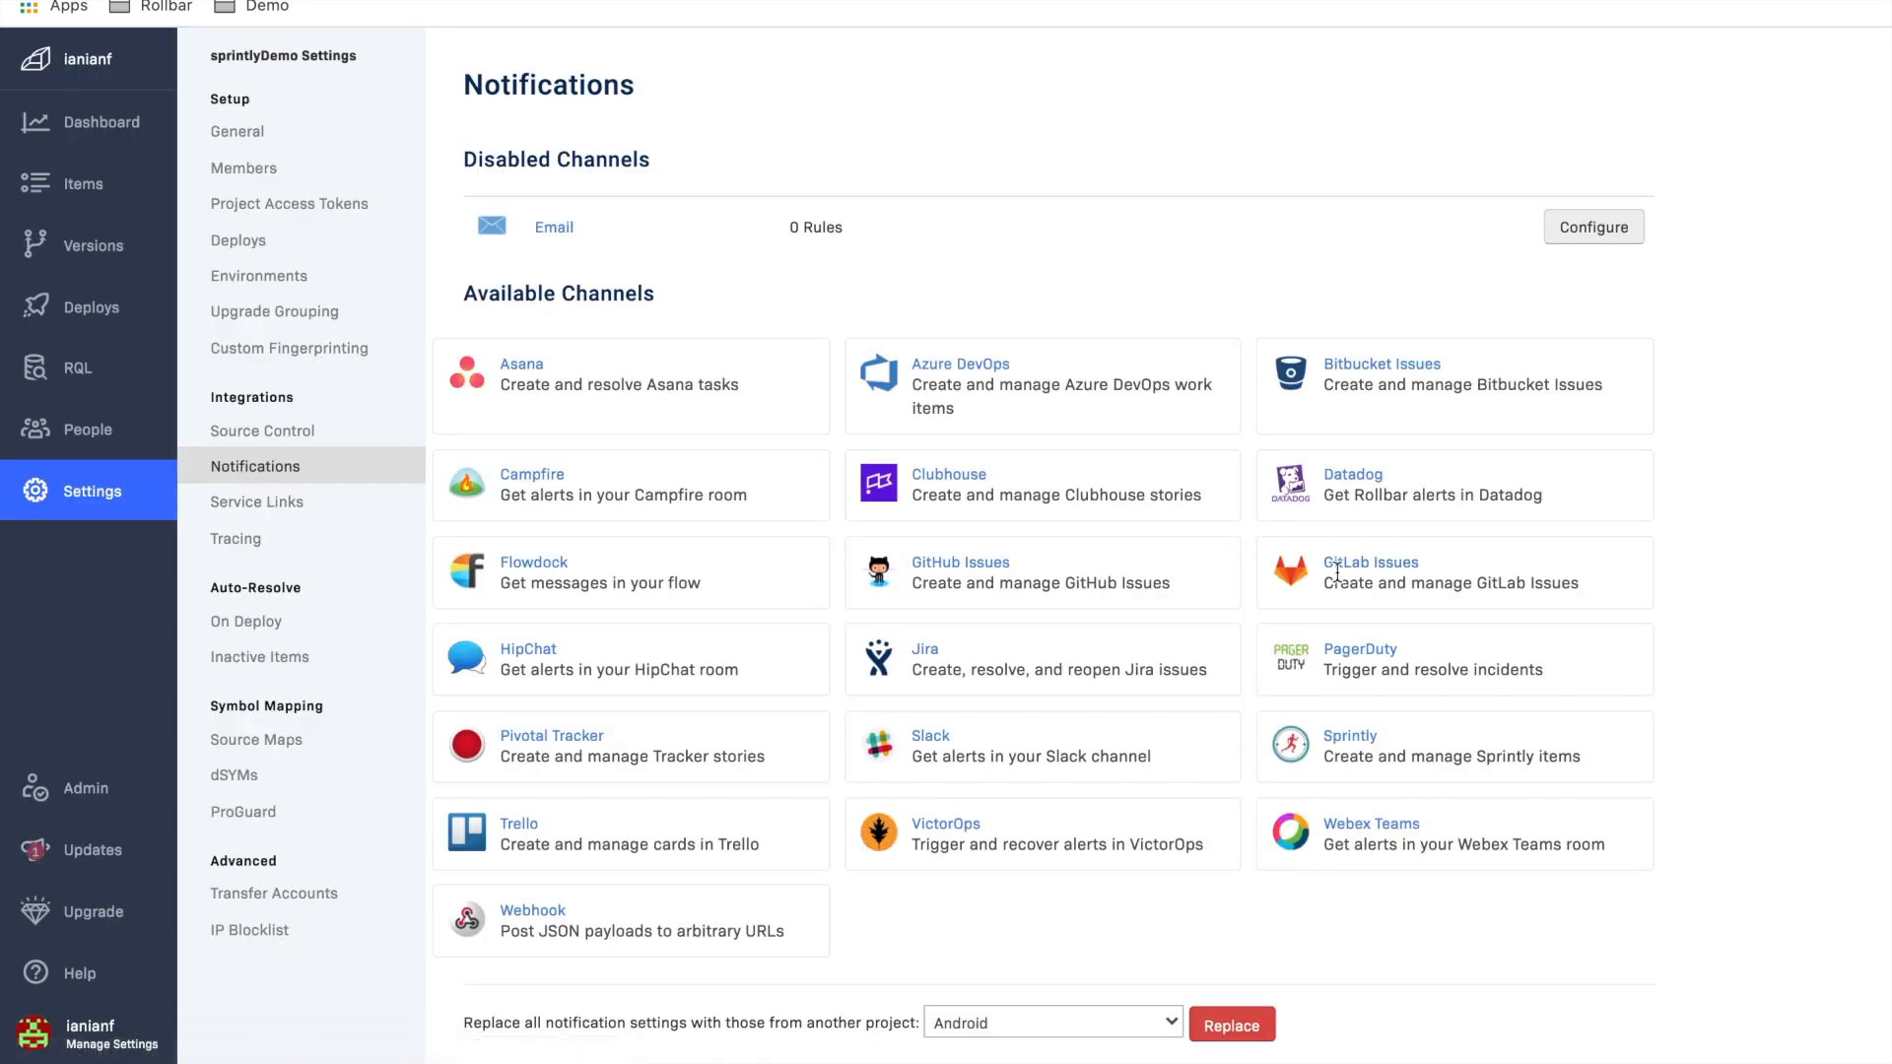
{"action": "left_click", "coordinate": [1342, 737]}
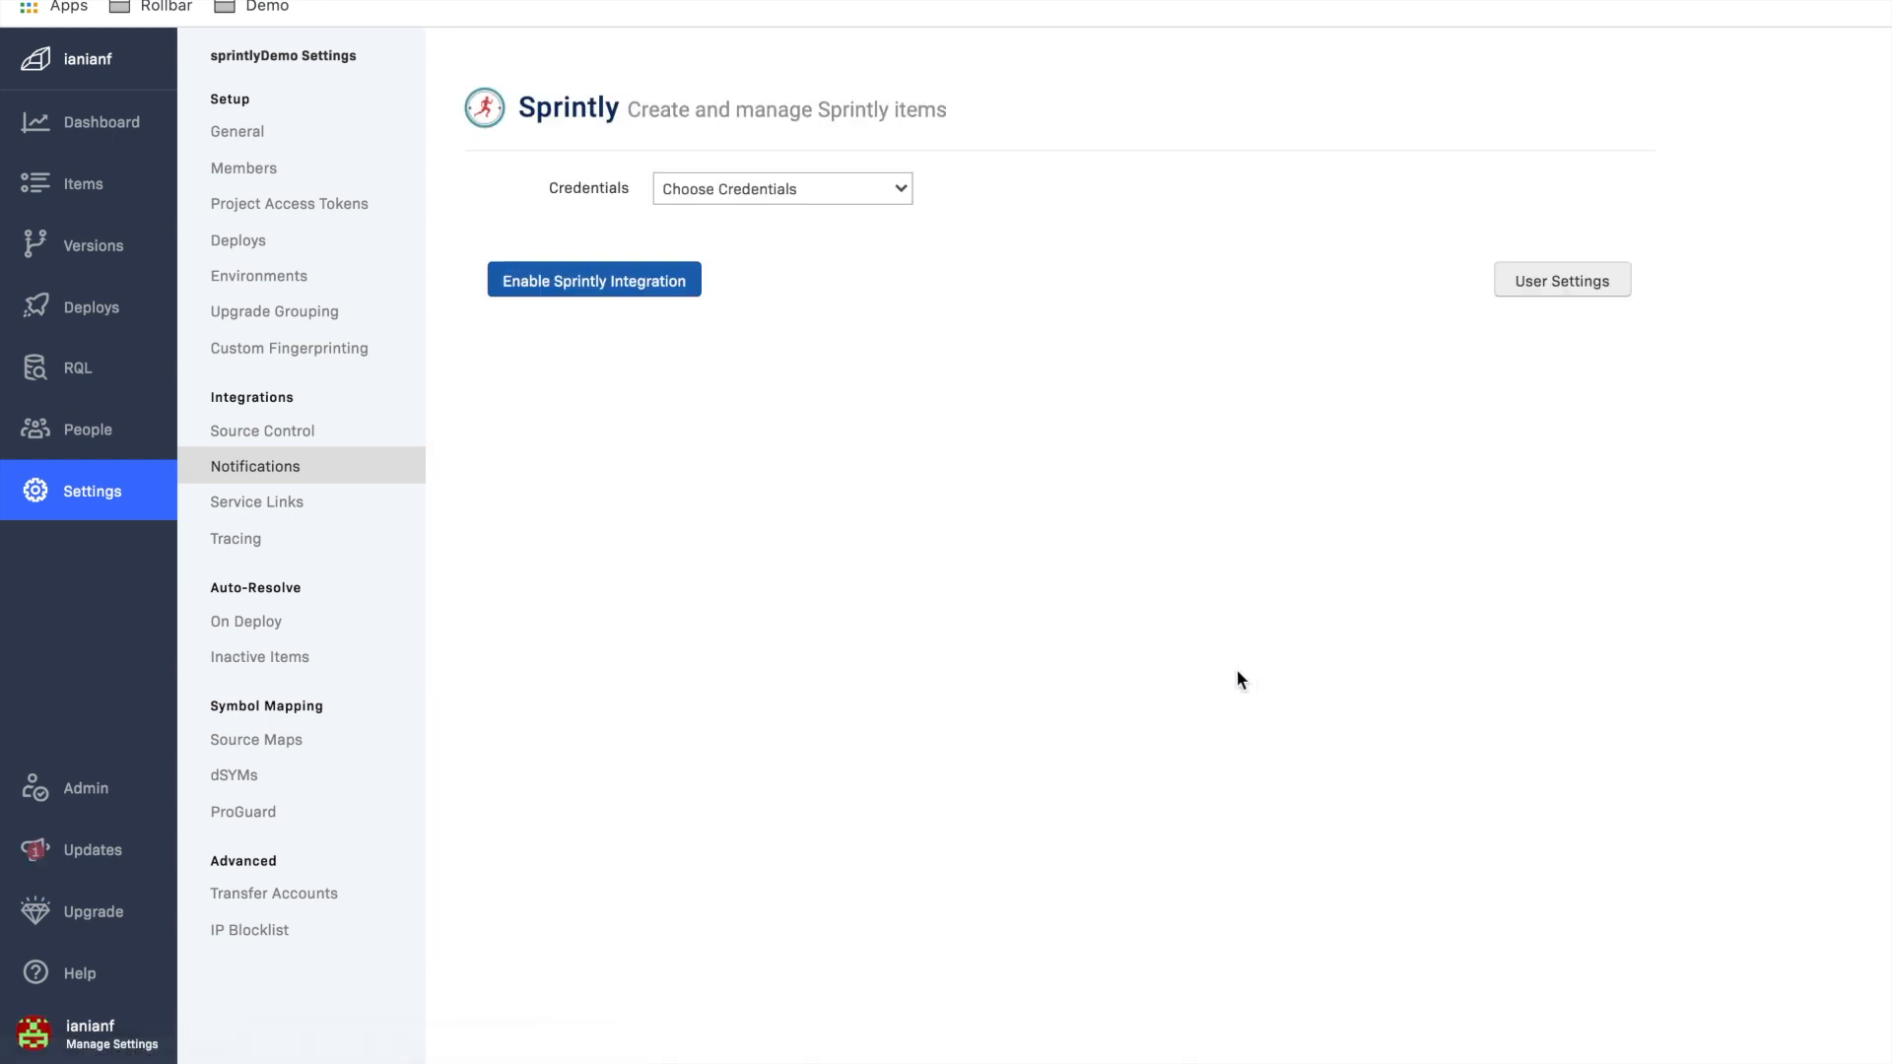
Step: Search the web for "sprintly" in a new browser tab and open the sprint.ly site
{"action": "key", "text": "super+t"}
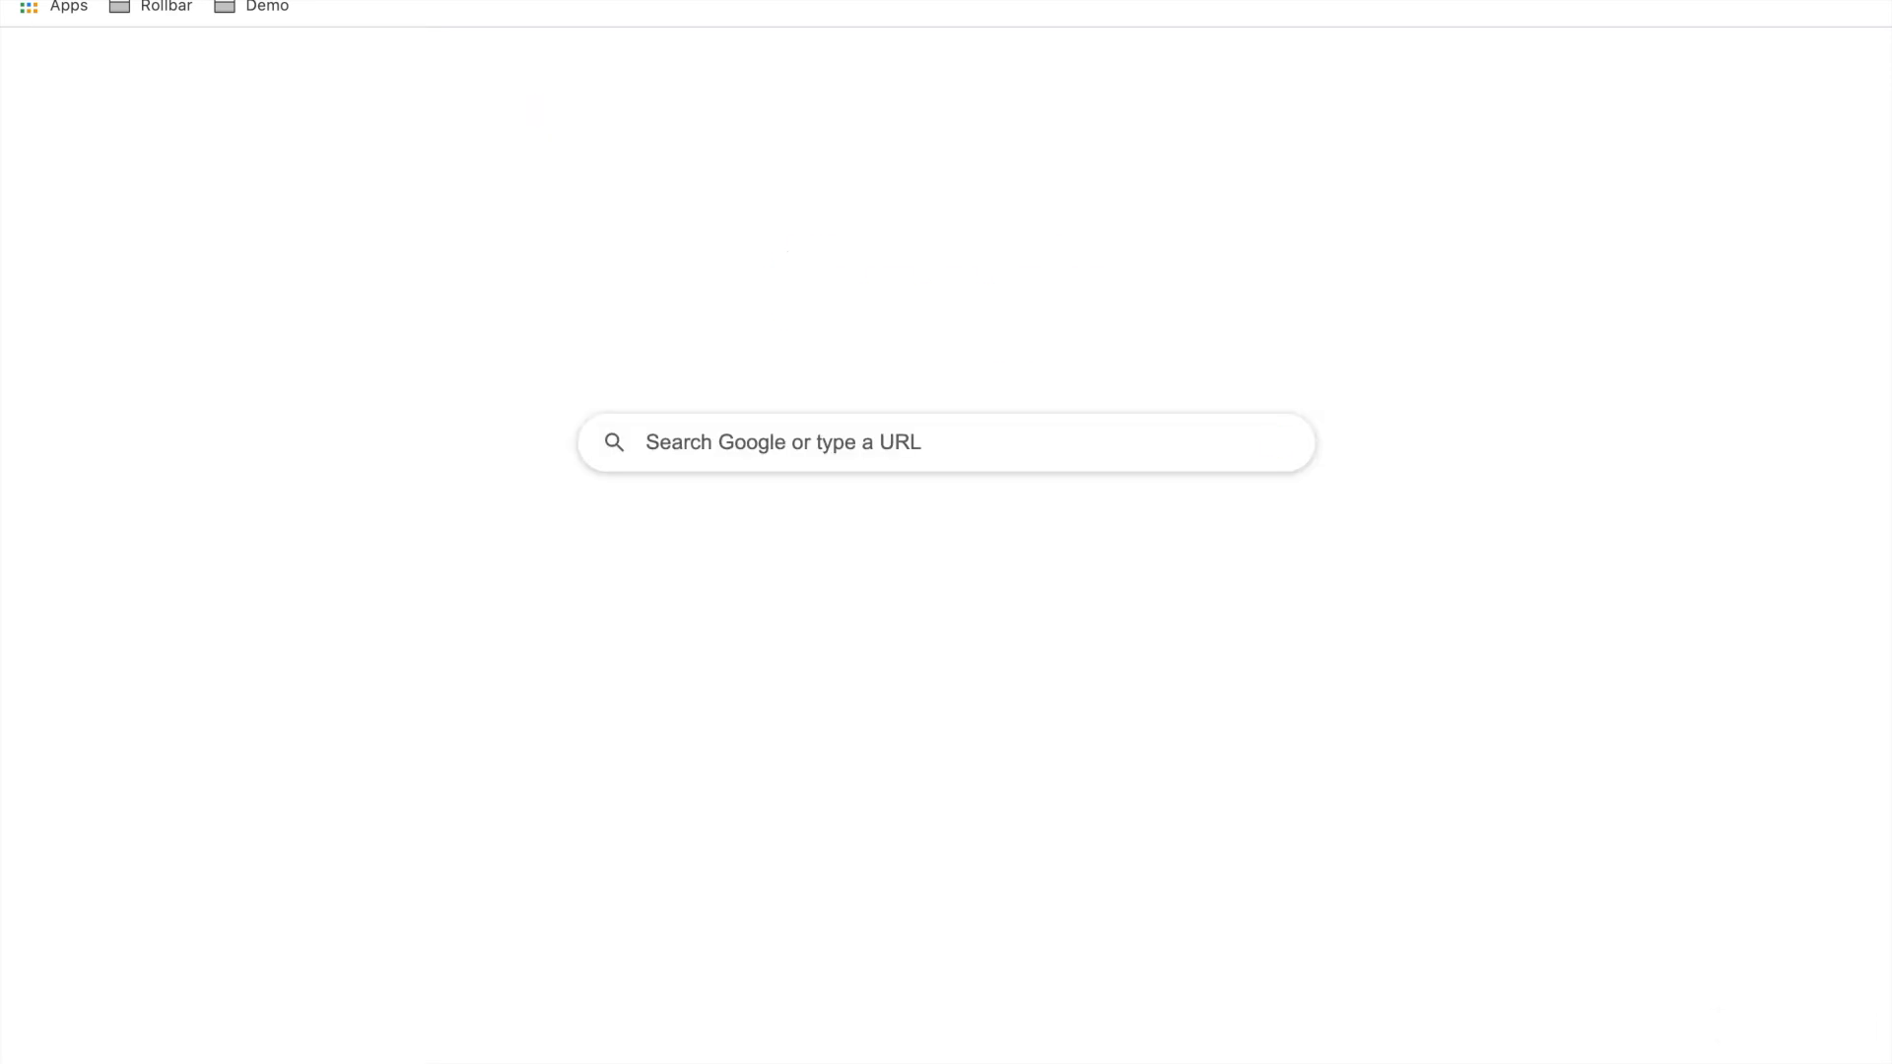
{"action": "type", "text": "sprintly"}
{"action": "key", "text": "Return"}
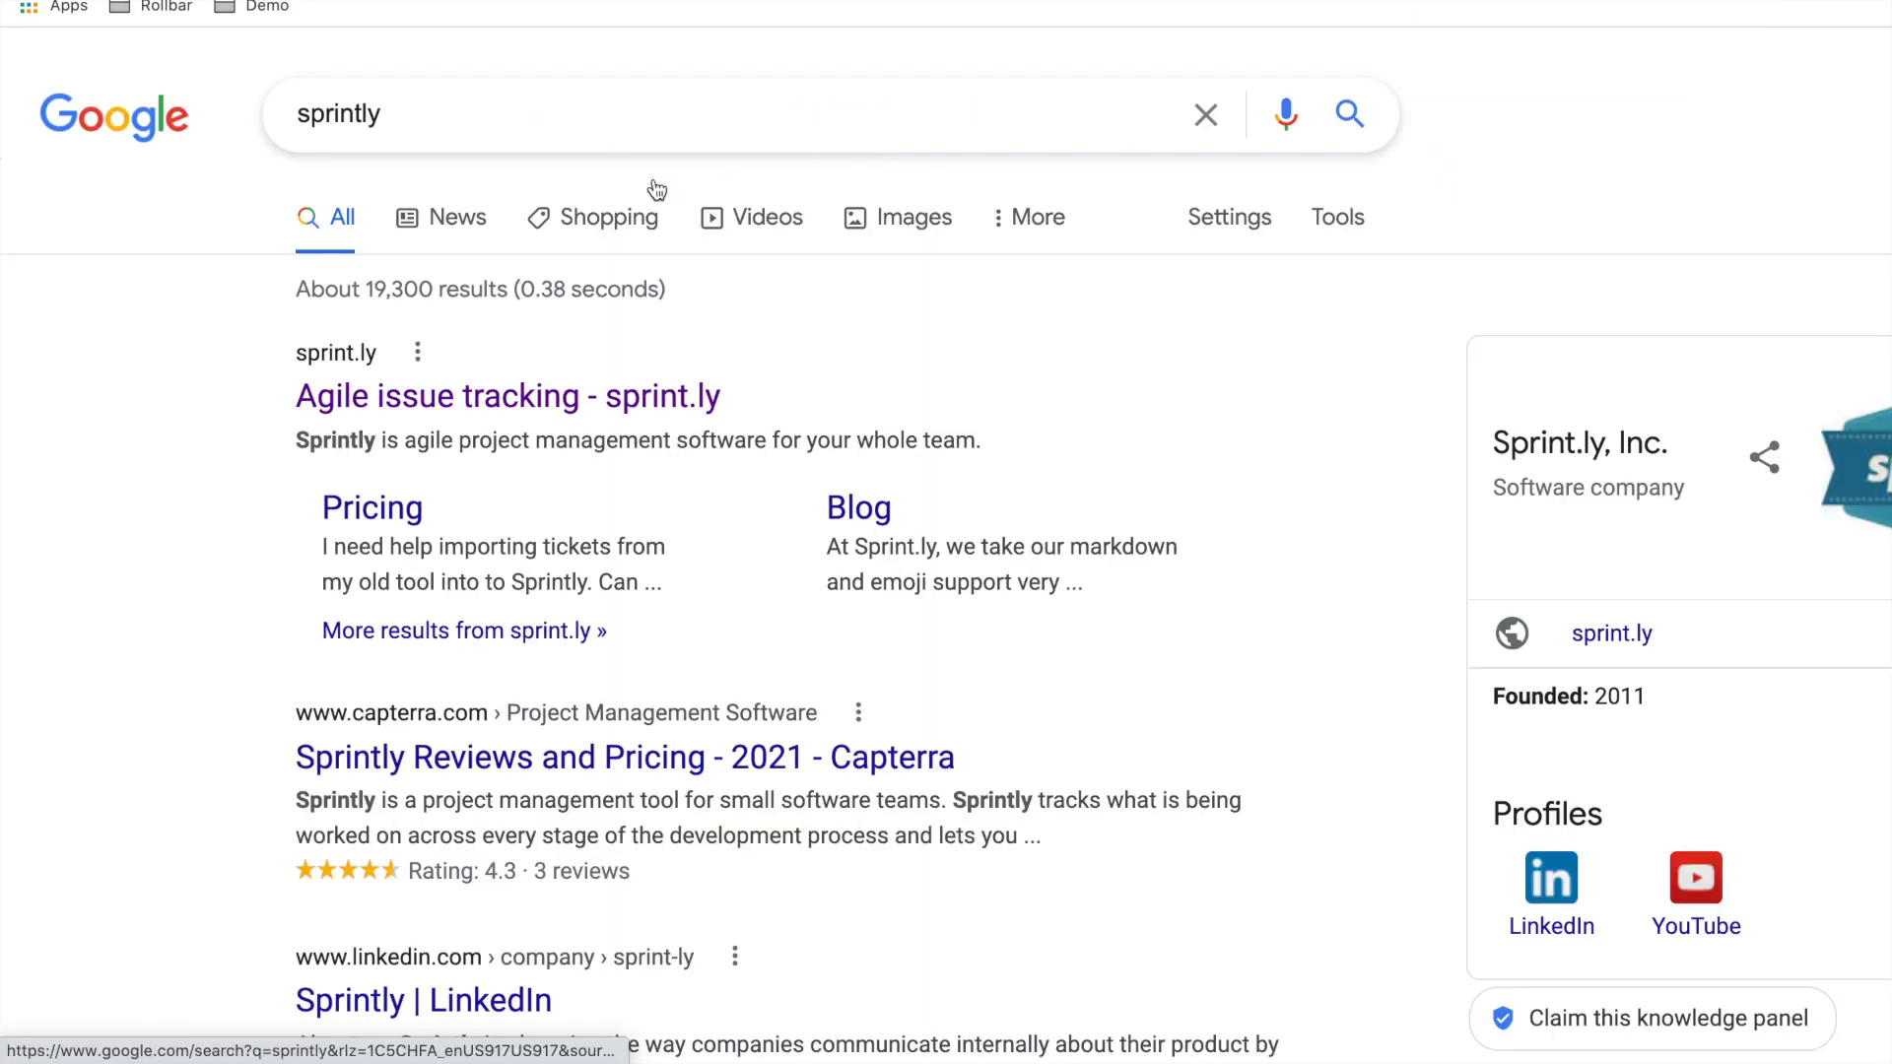
{"action": "left_click", "coordinate": [382, 400]}
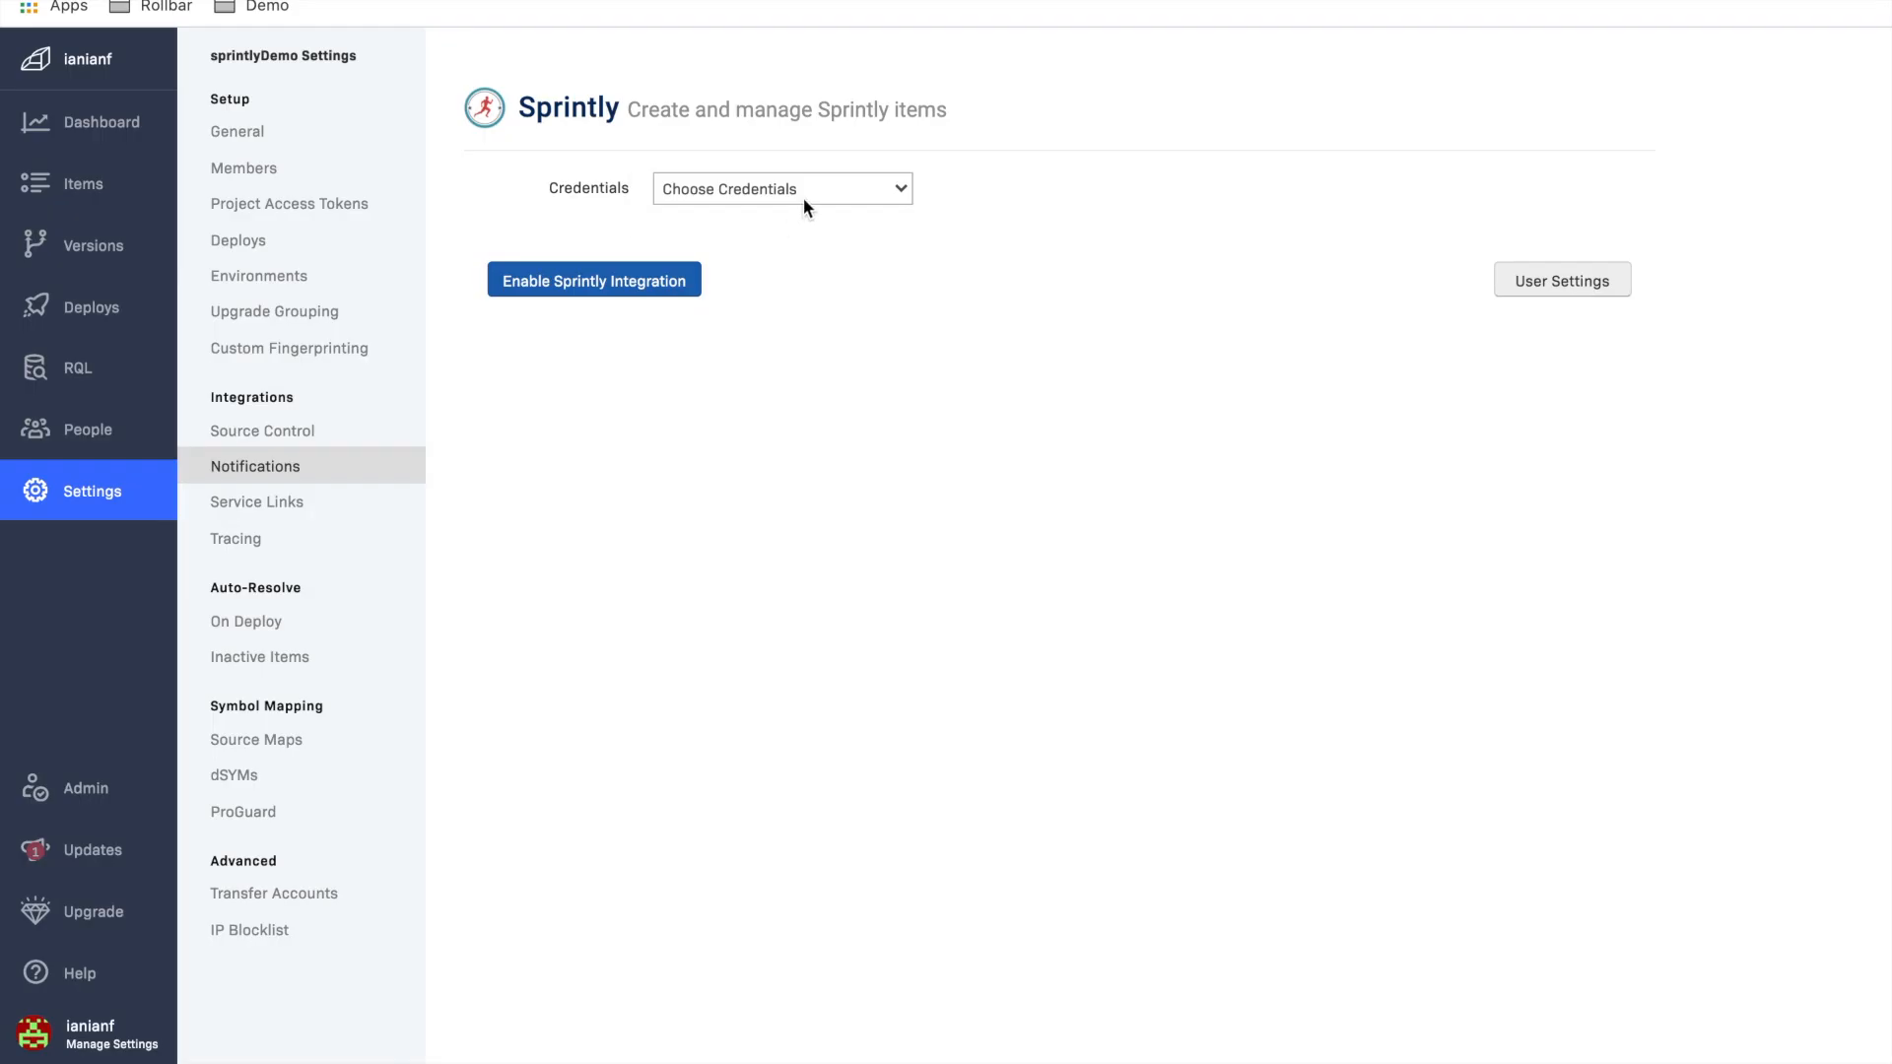
Step: Return to Rollbar and check which credentials the Sprintly integration offers, leaving the selection unchanged
{"action": "left_click", "coordinate": [802, 197]}
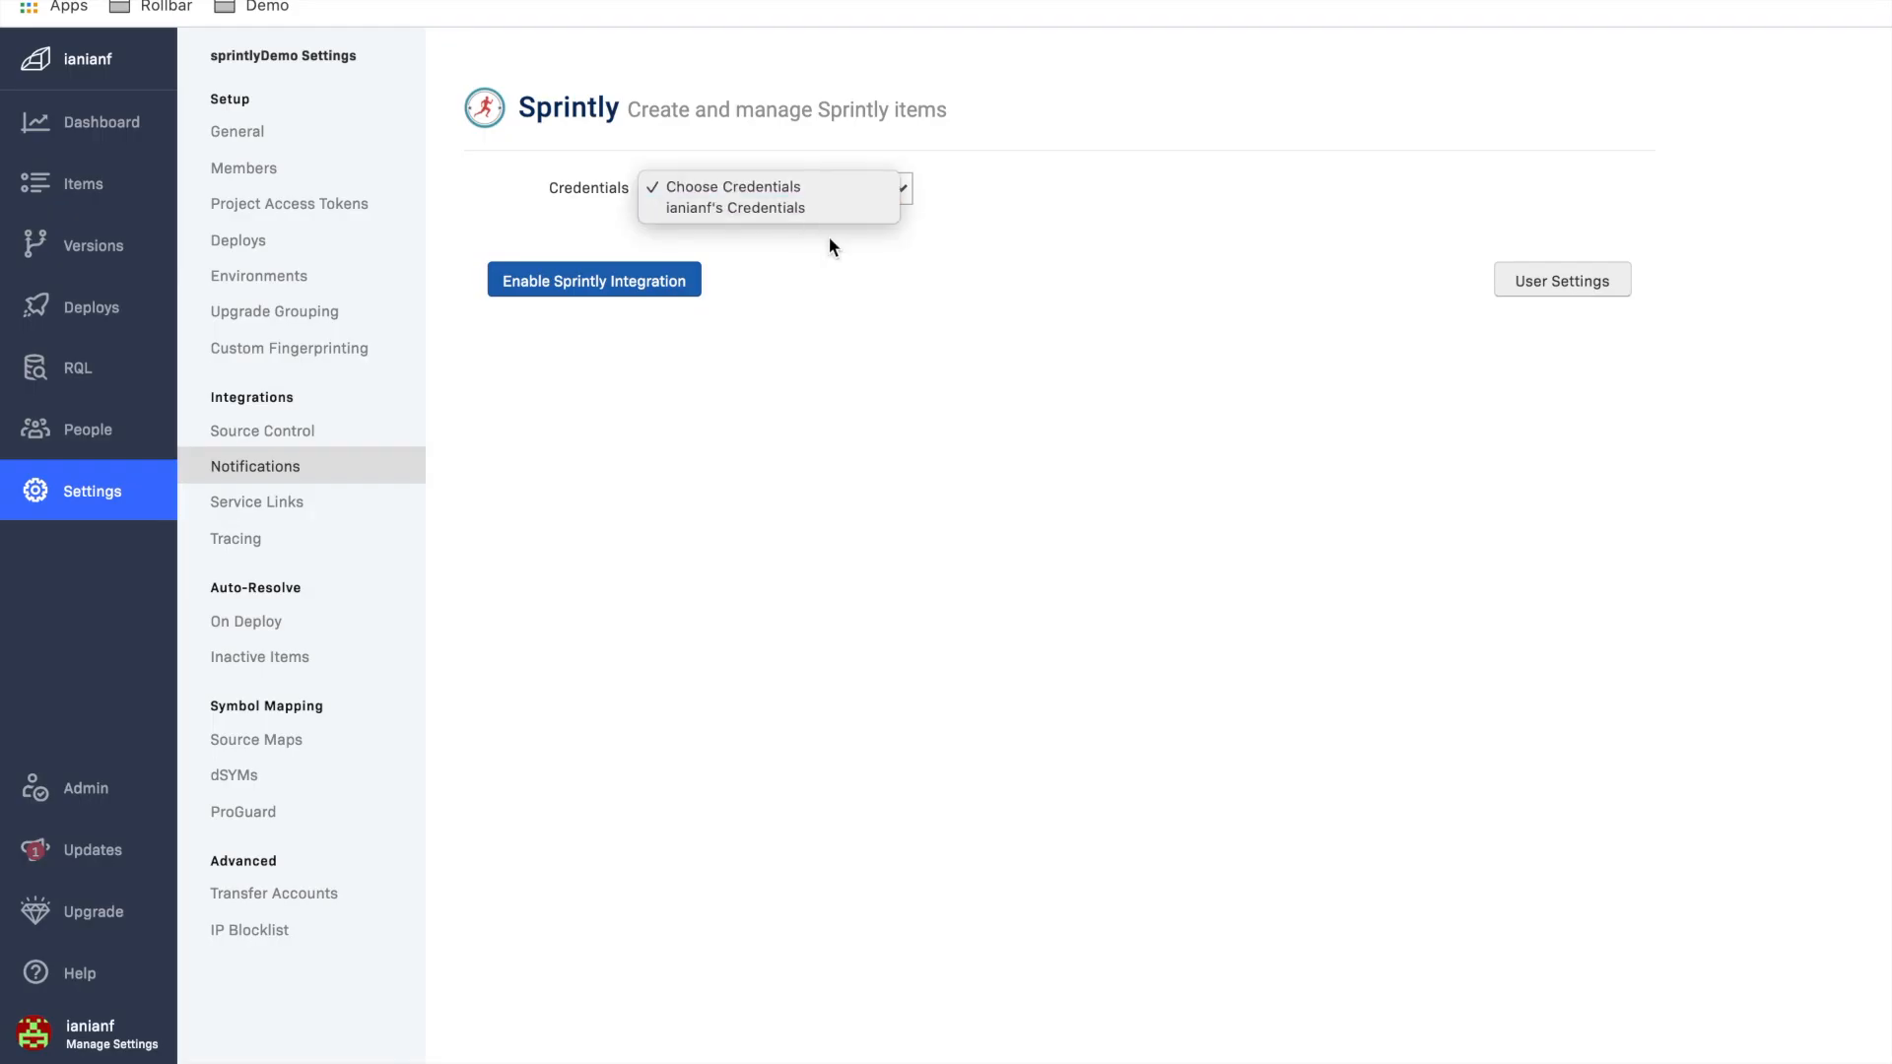
{"action": "left_click", "coordinate": [830, 239]}
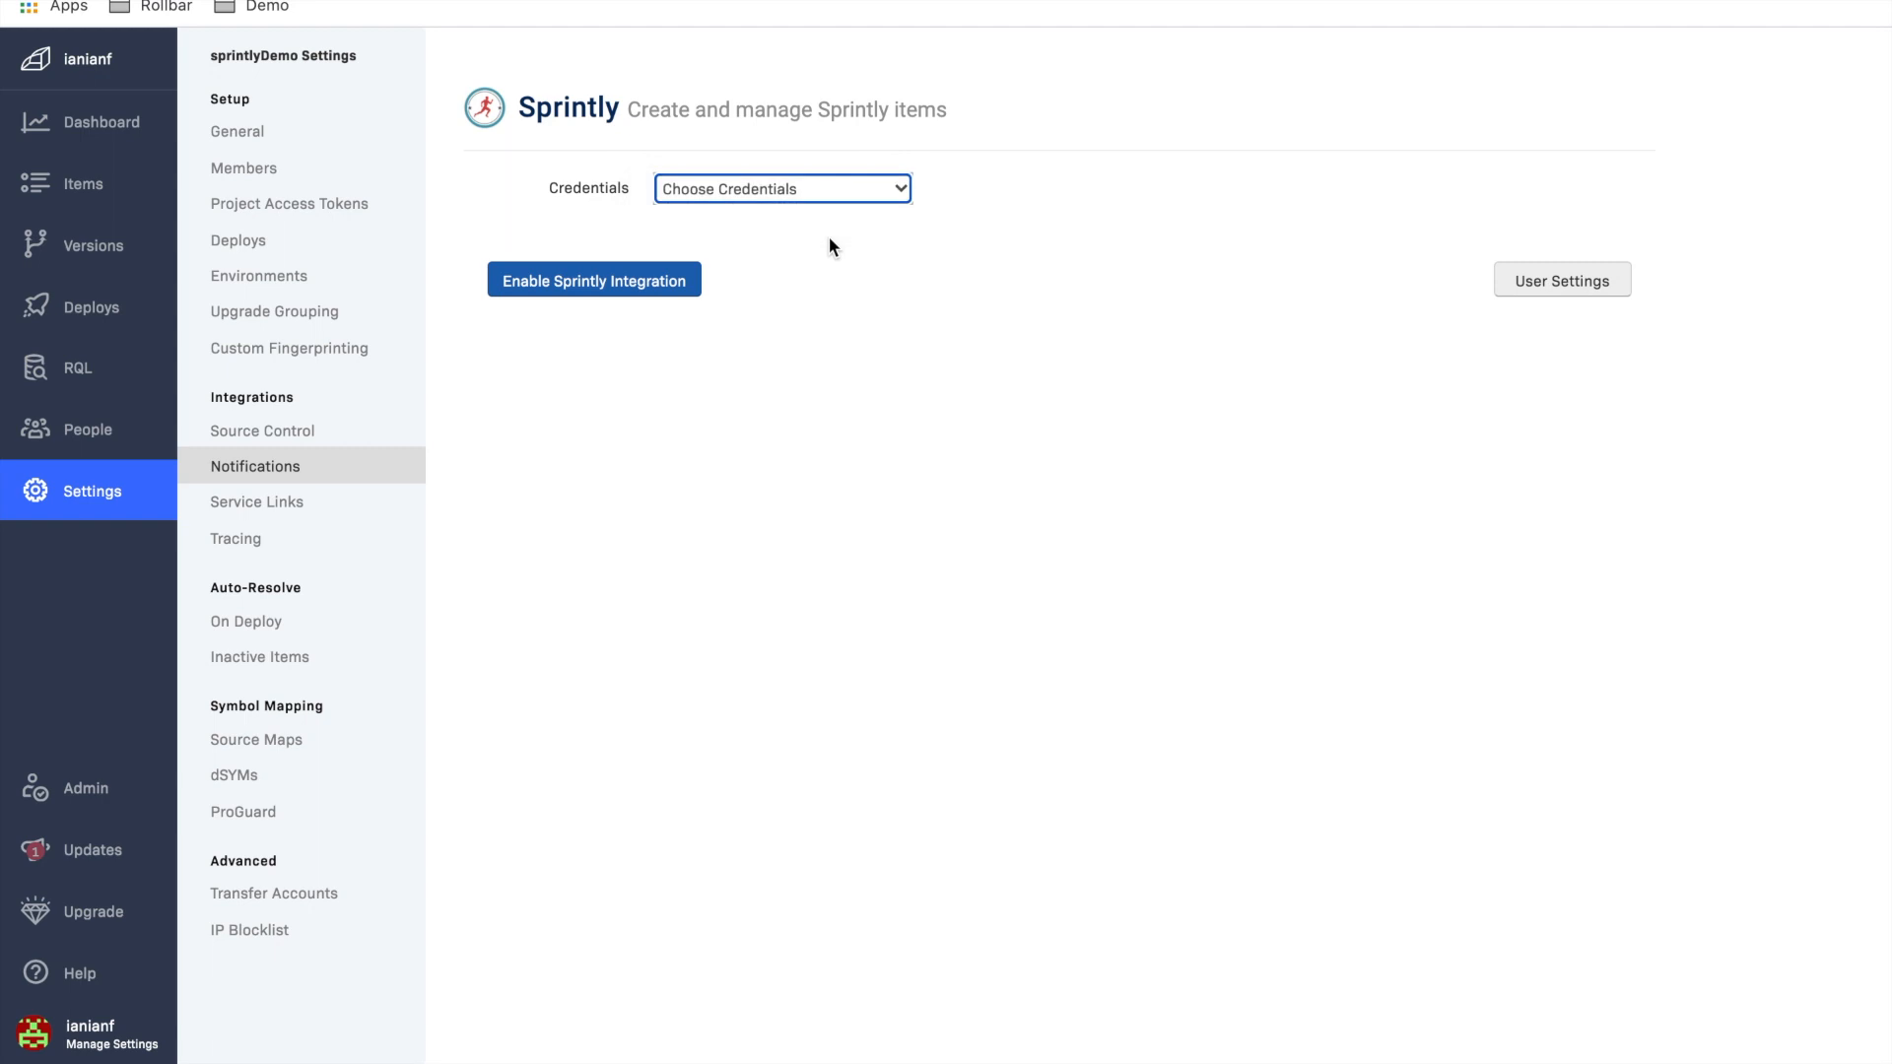
{"action": "left_click", "coordinate": [851, 246]}
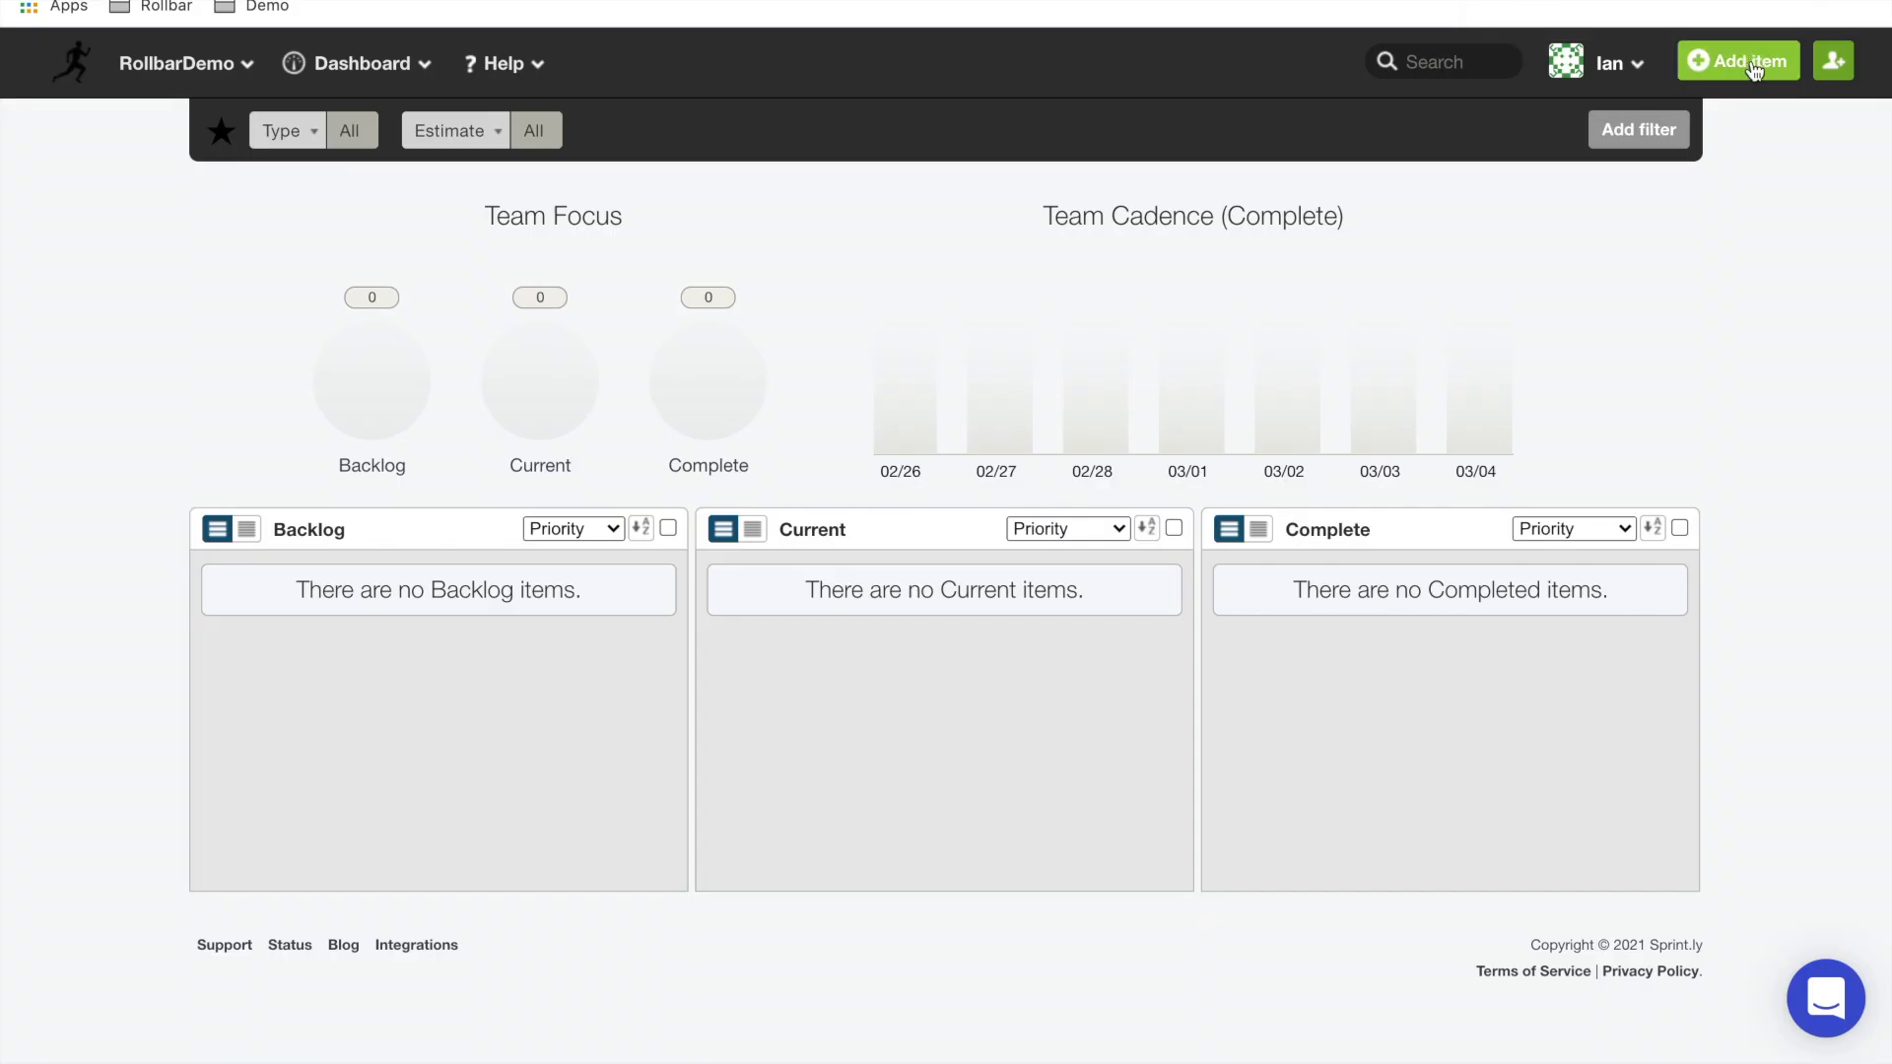
Step: Switch to Sprint.ly, open the account profile and locate the API key
{"action": "left_click", "coordinate": [1638, 67]}
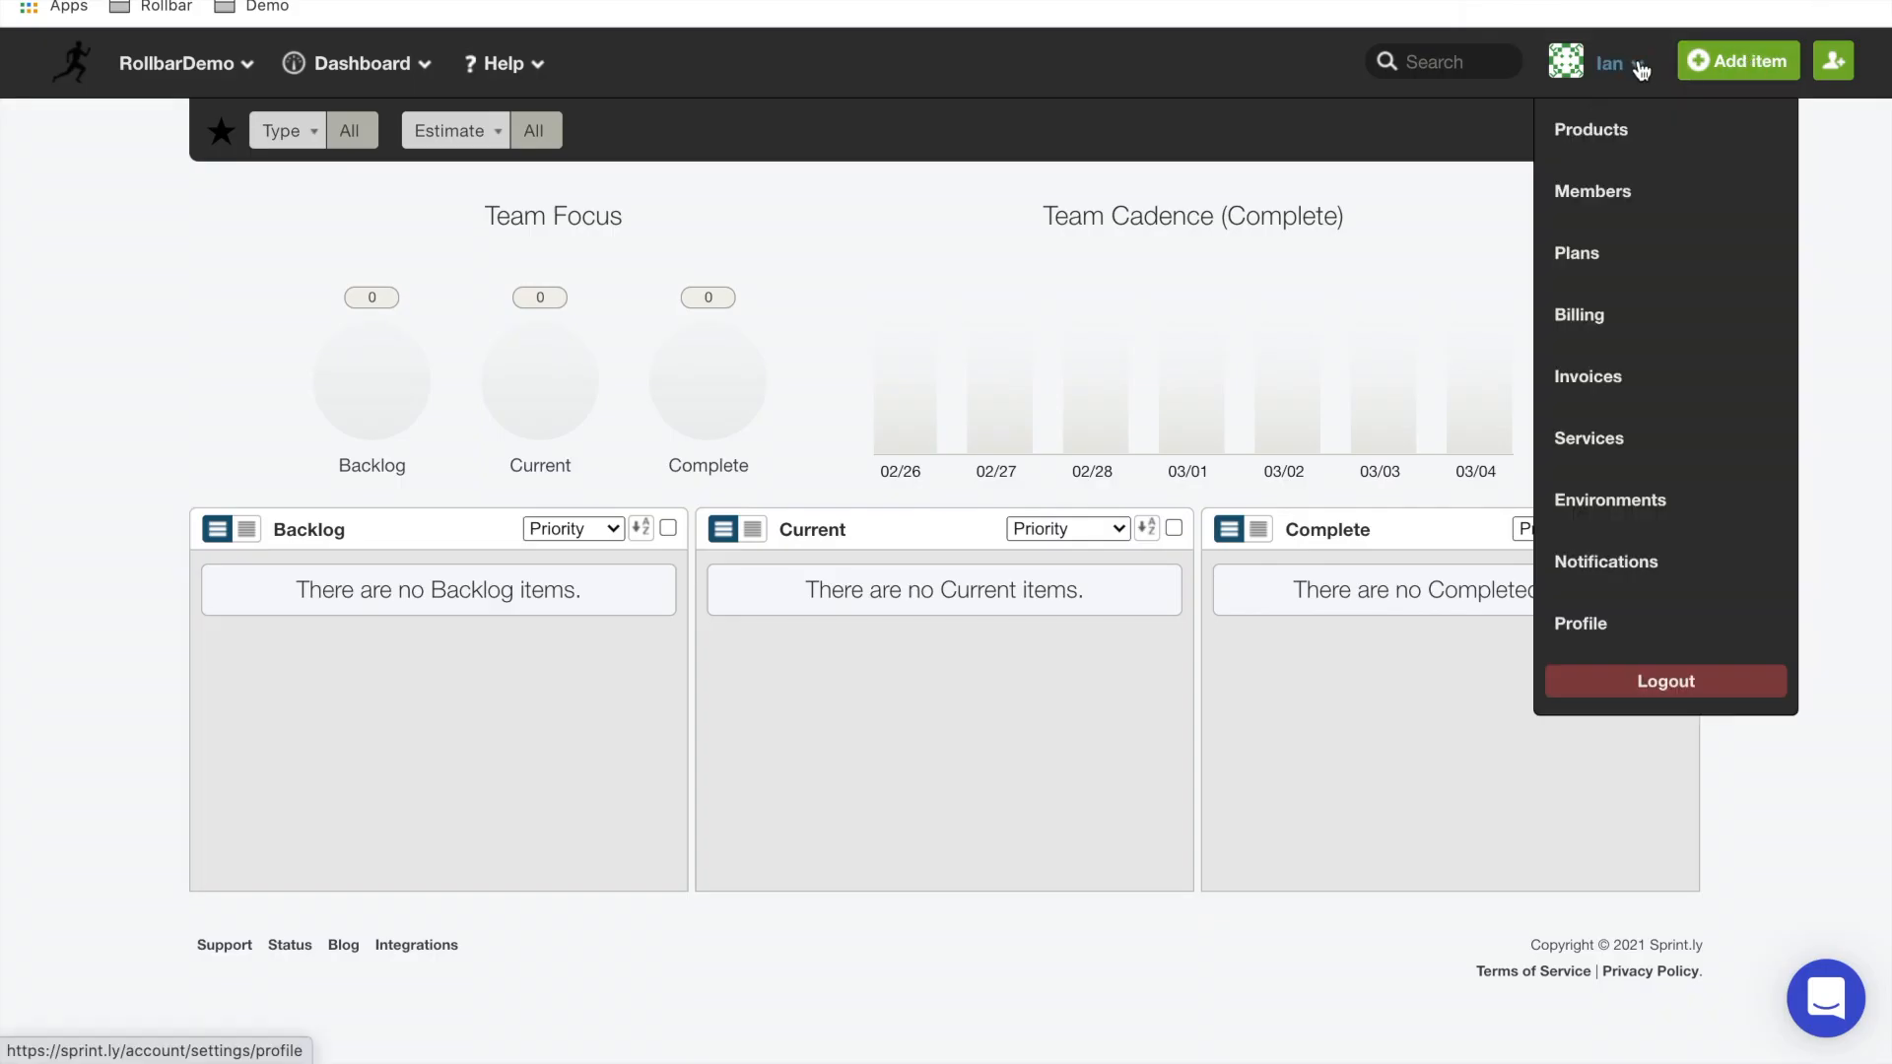
{"action": "left_click", "coordinate": [1581, 623]}
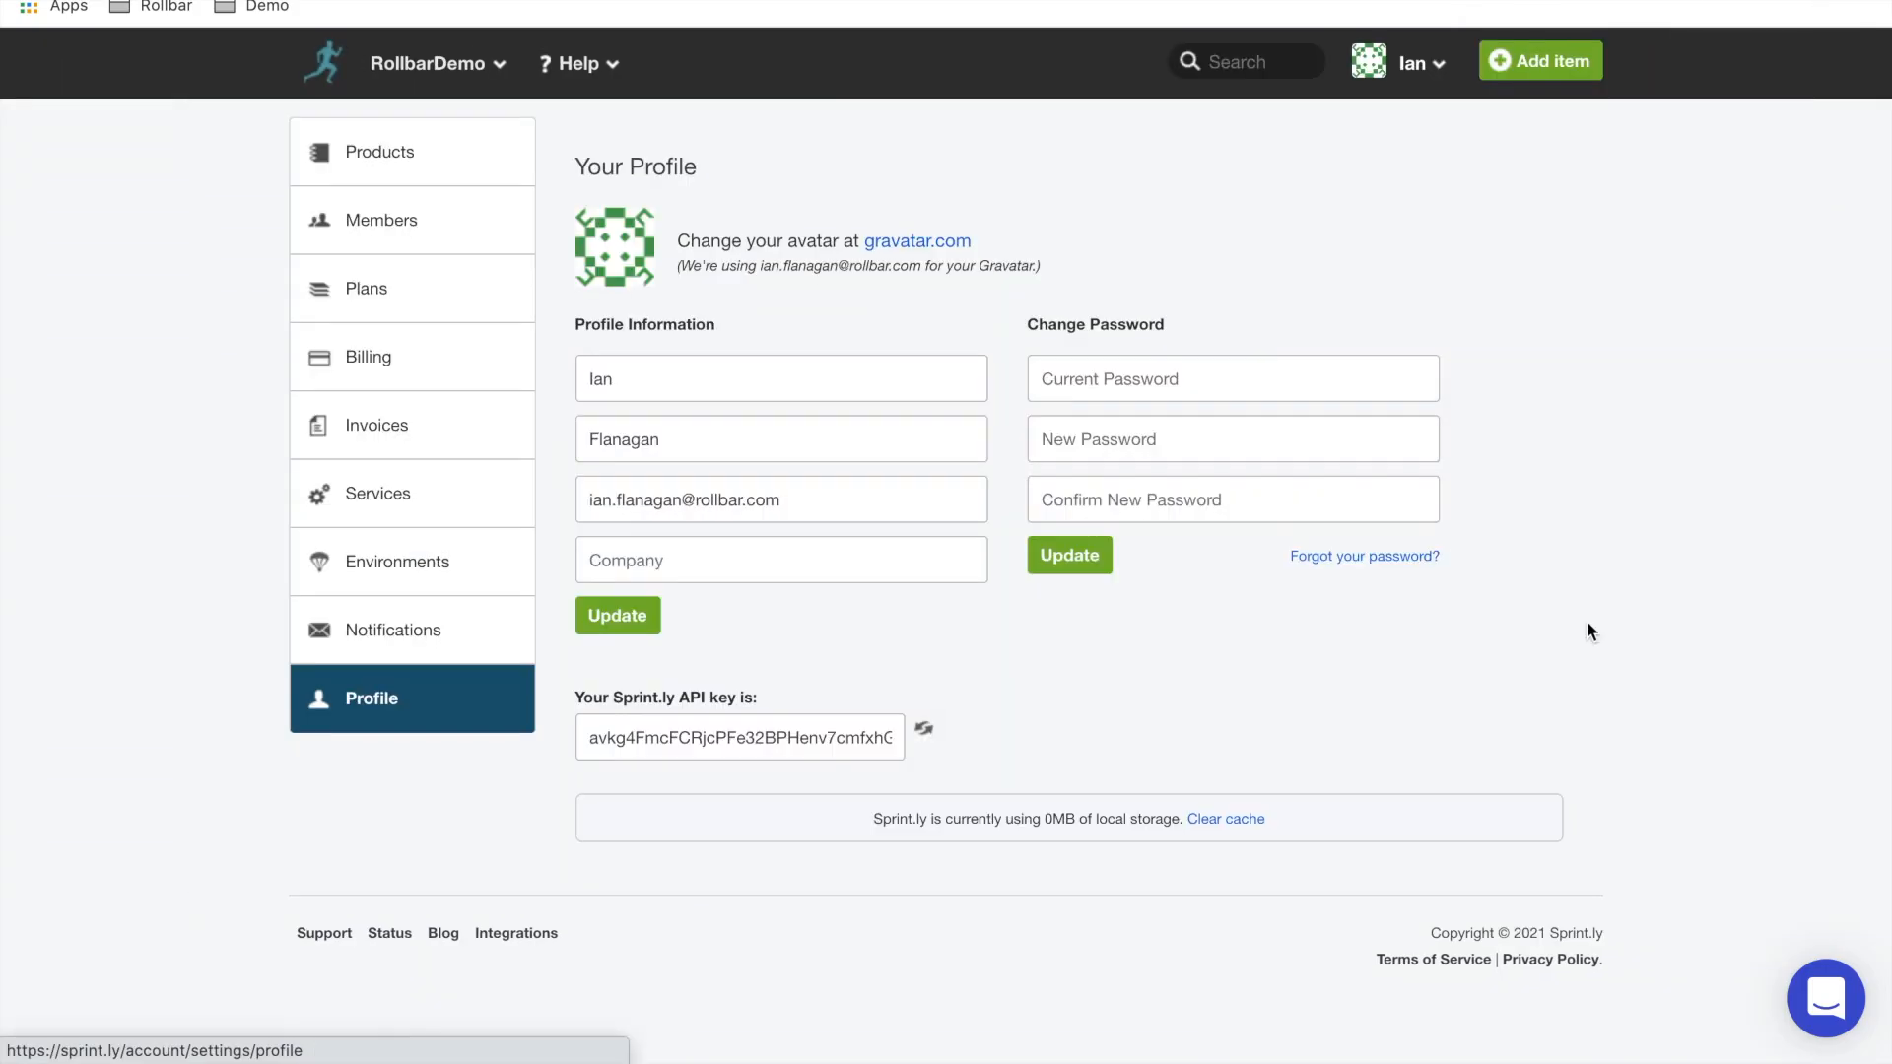
{"action": "left_click_drag", "start_coordinate": [767, 708], "coordinate": [899, 739]}
{"action": "left_click", "coordinate": [587, 739]}
{"action": "left_click", "coordinate": [971, 680]}
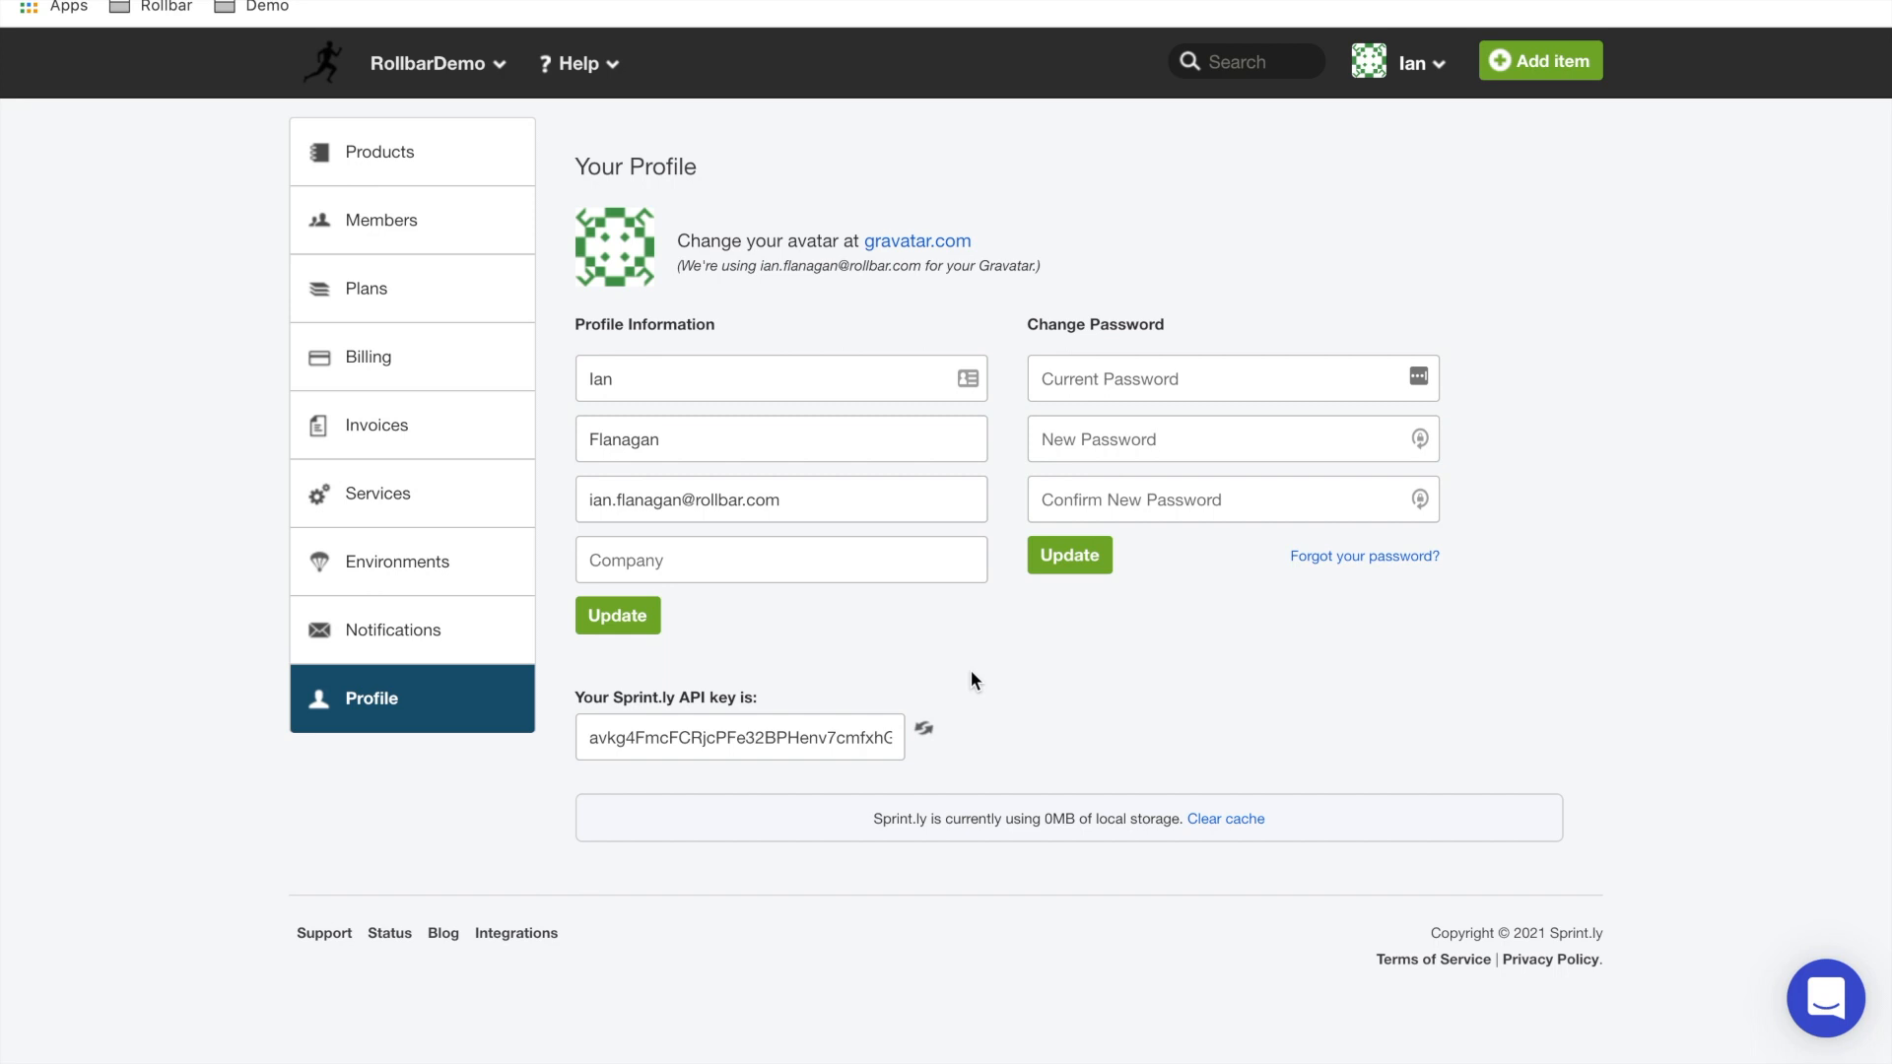
Step: Switch back to Rollbar, select the account owner's saved credentials and enable the Sprintly integration
{"action": "key", "text": "ctrl+shift+Tab"}
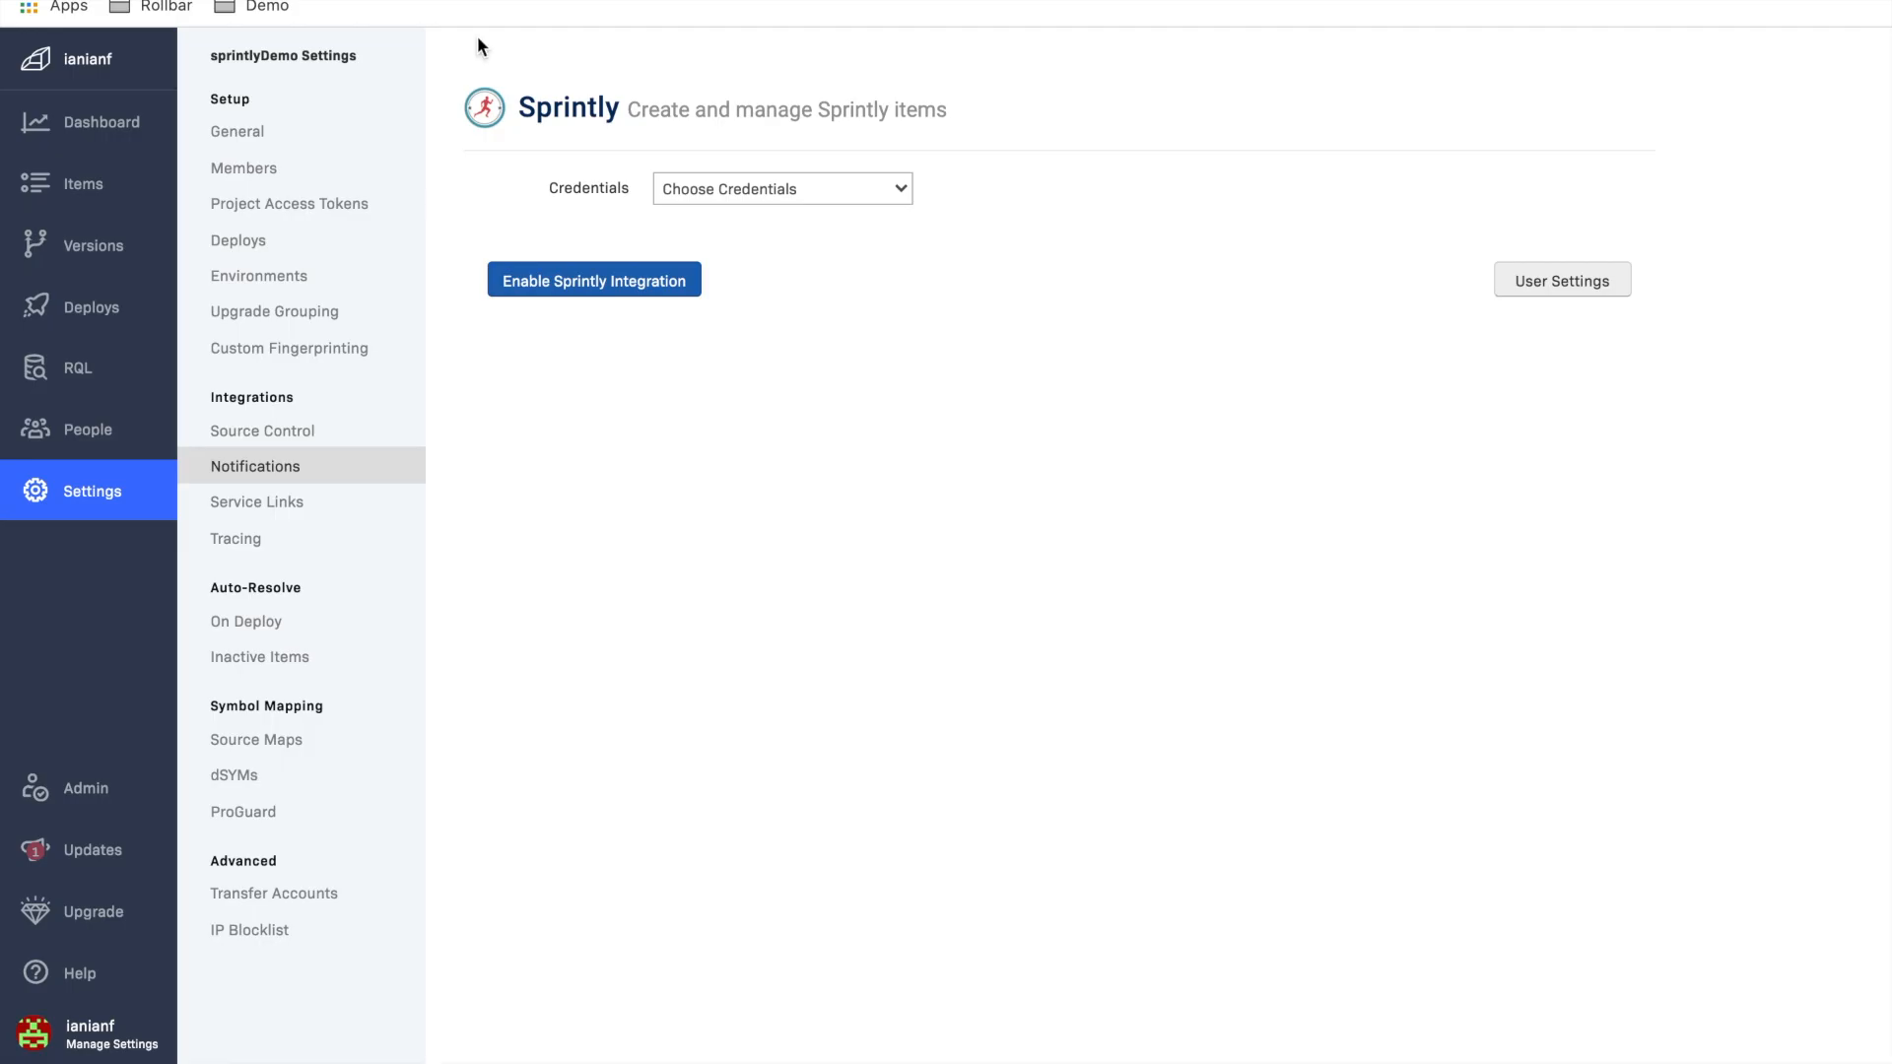
{"action": "left_click", "coordinate": [635, 292]}
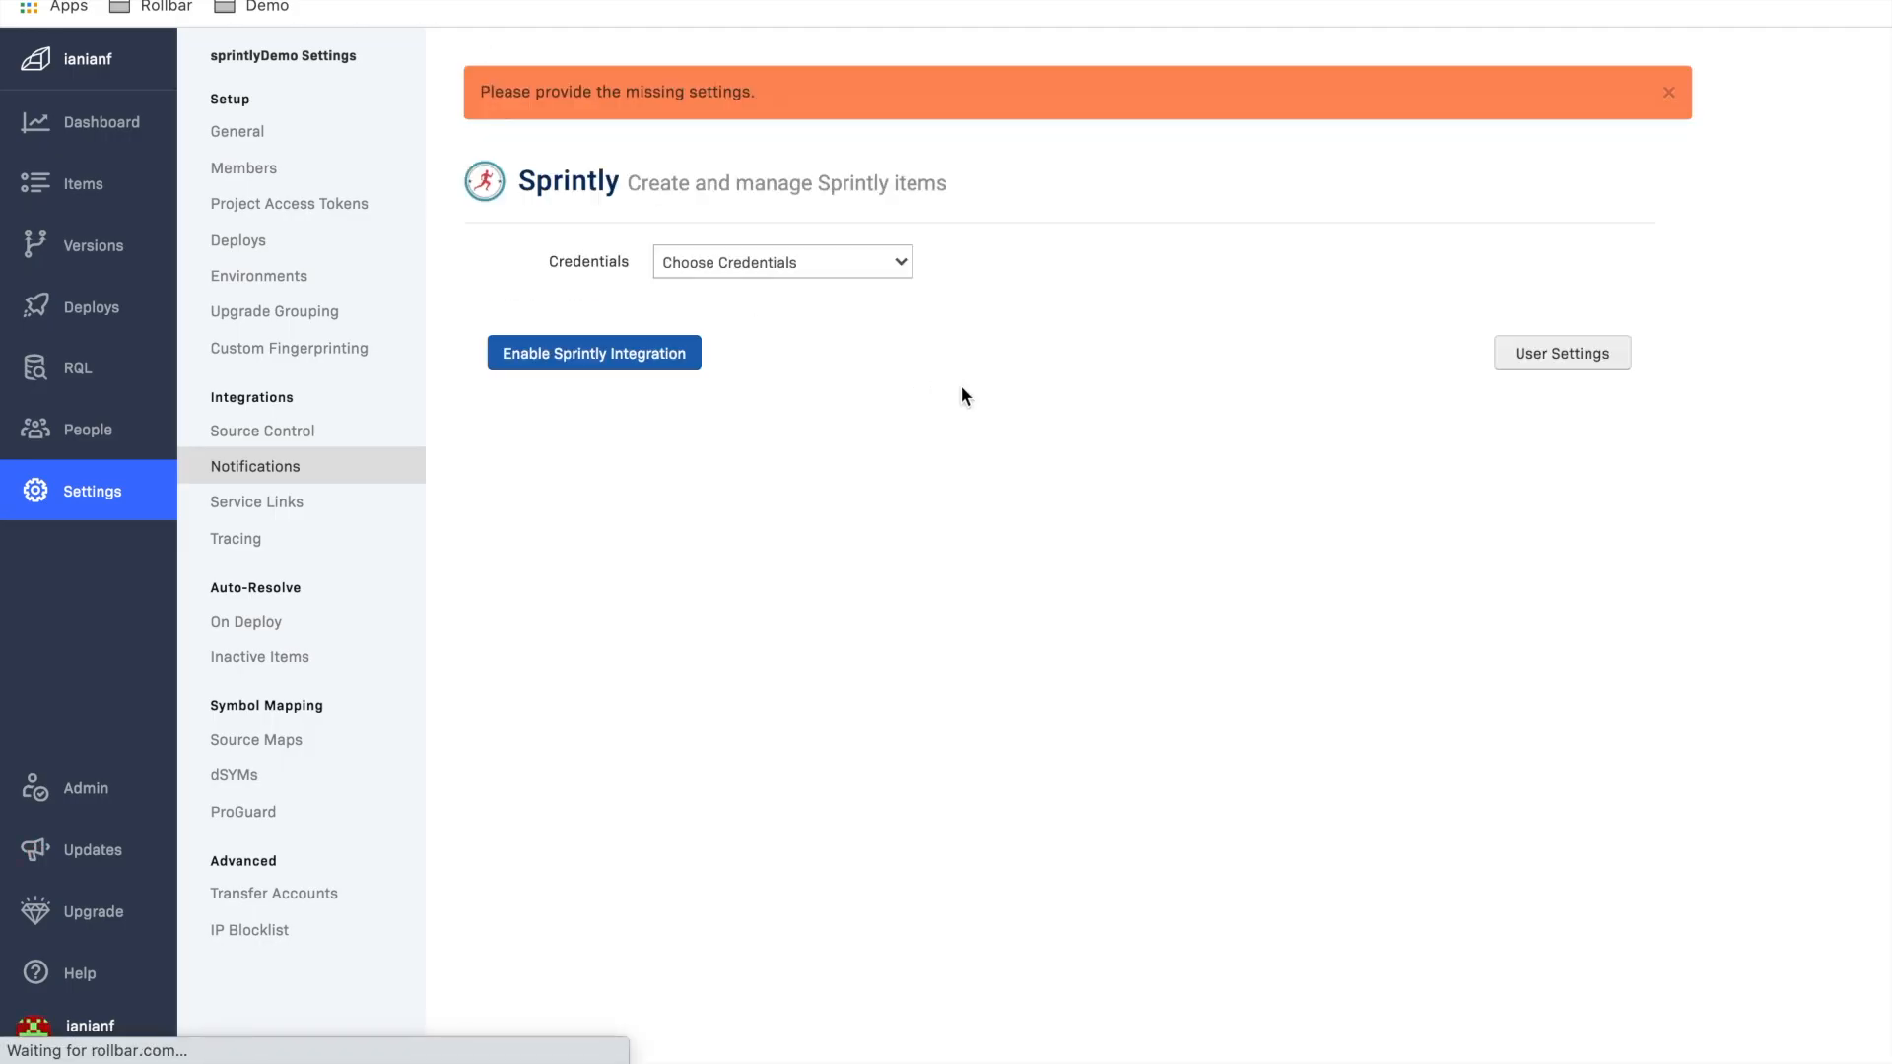
{"action": "left_click", "coordinate": [866, 264]}
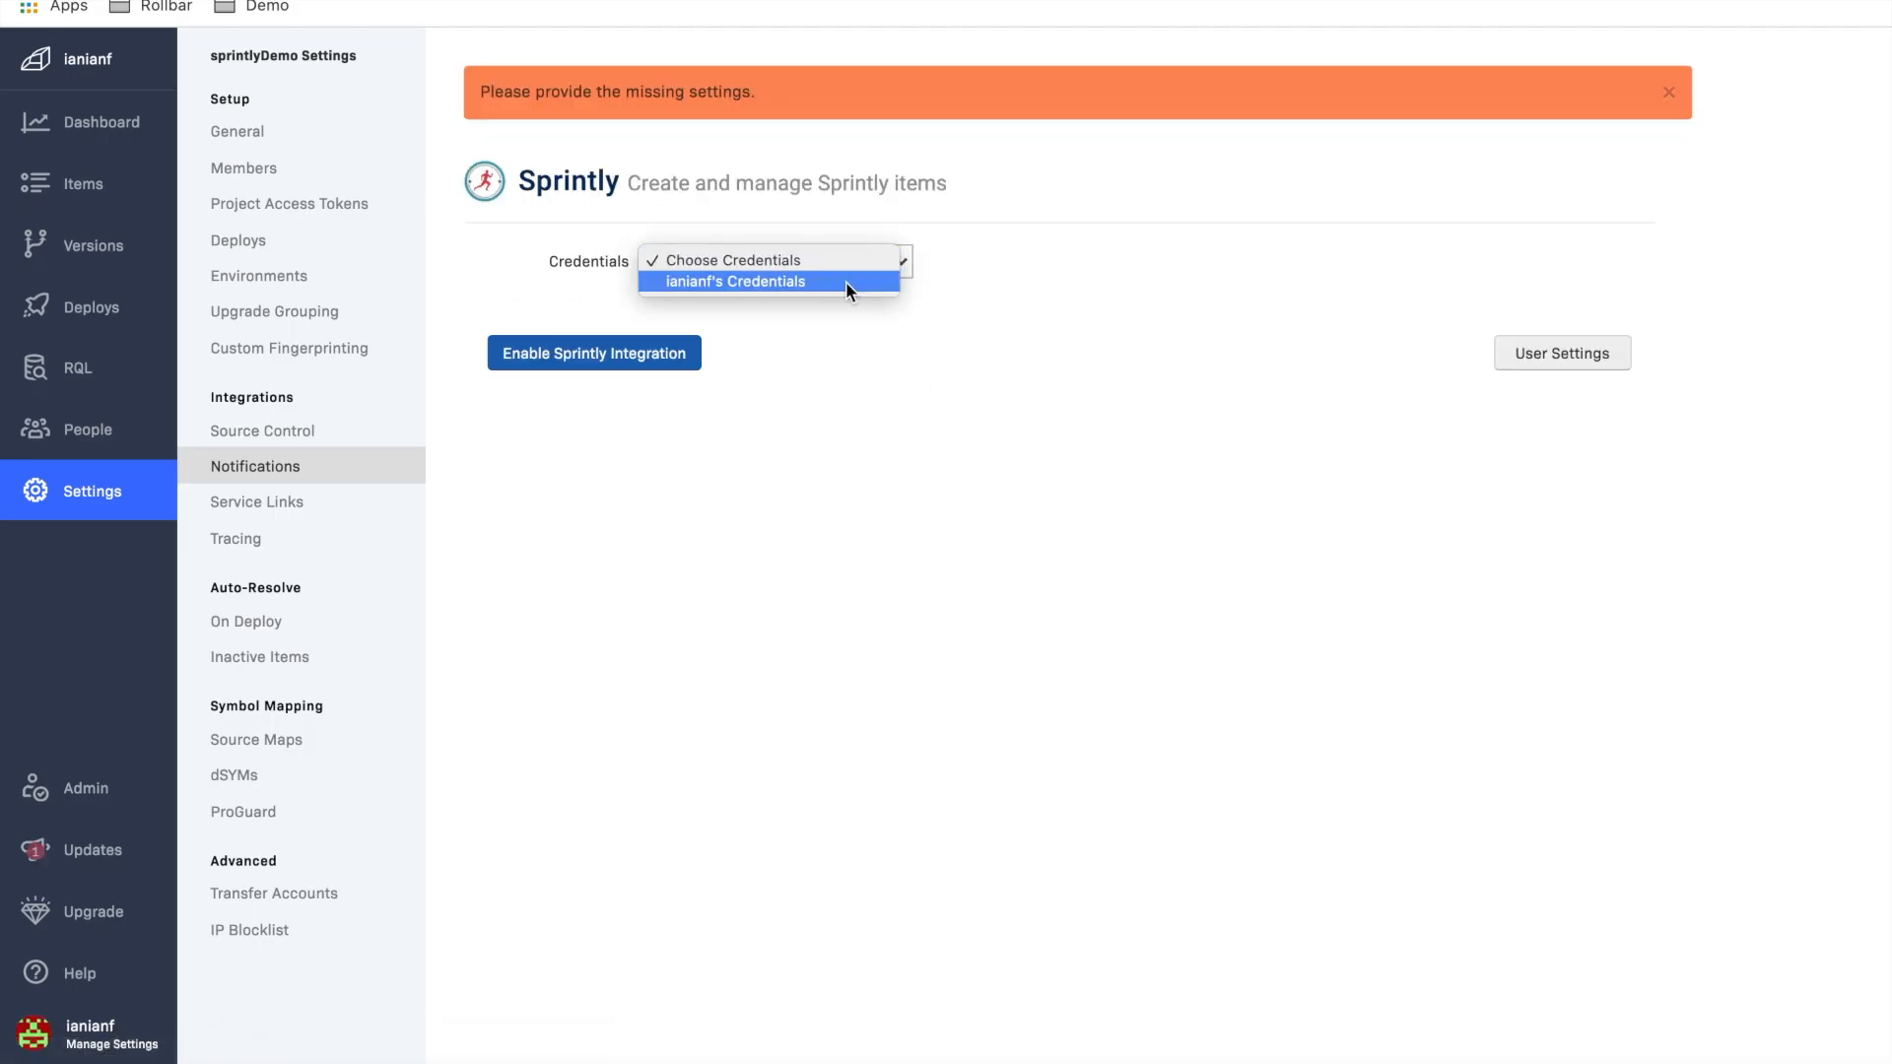
{"action": "left_click", "coordinate": [845, 281]}
{"action": "left_click", "coordinate": [611, 354]}
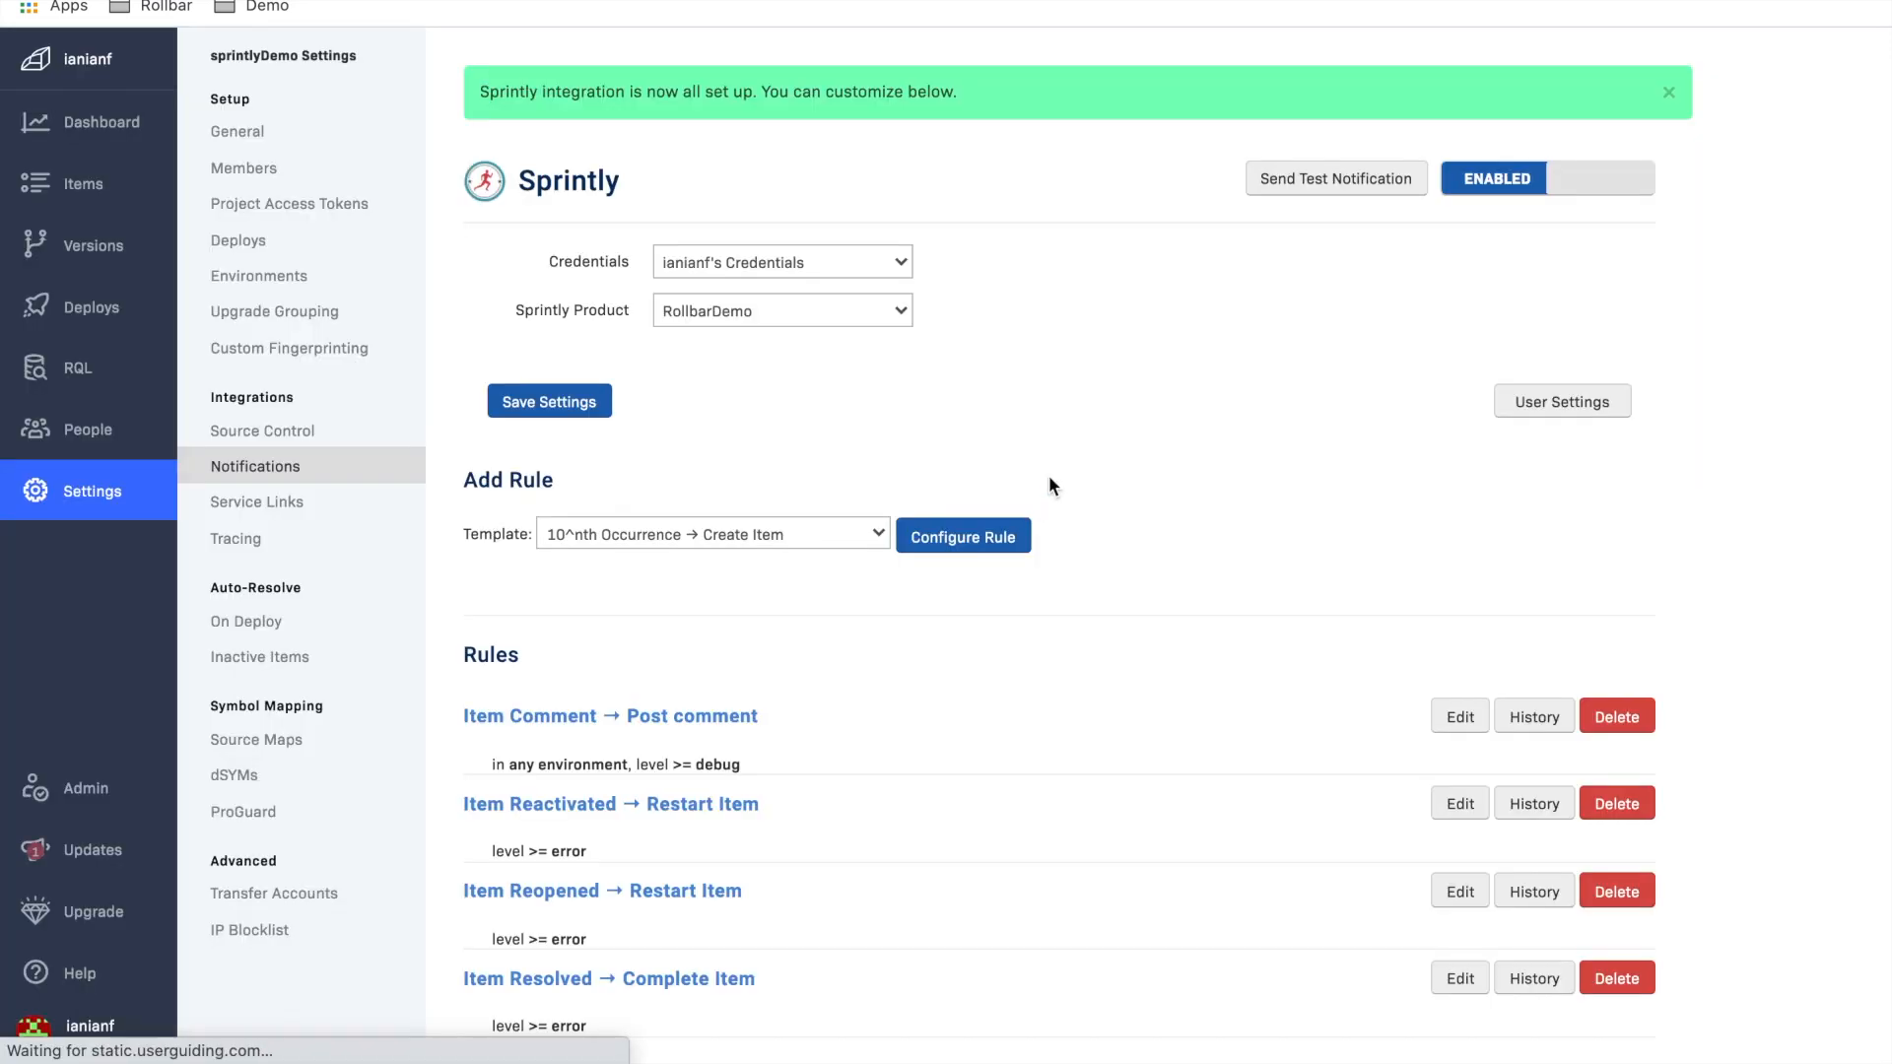
Step: Send a test notification to Sprintly and check the Sprintly Product choices, keeping RollbarDemo
{"action": "left_click", "coordinate": [1326, 177]}
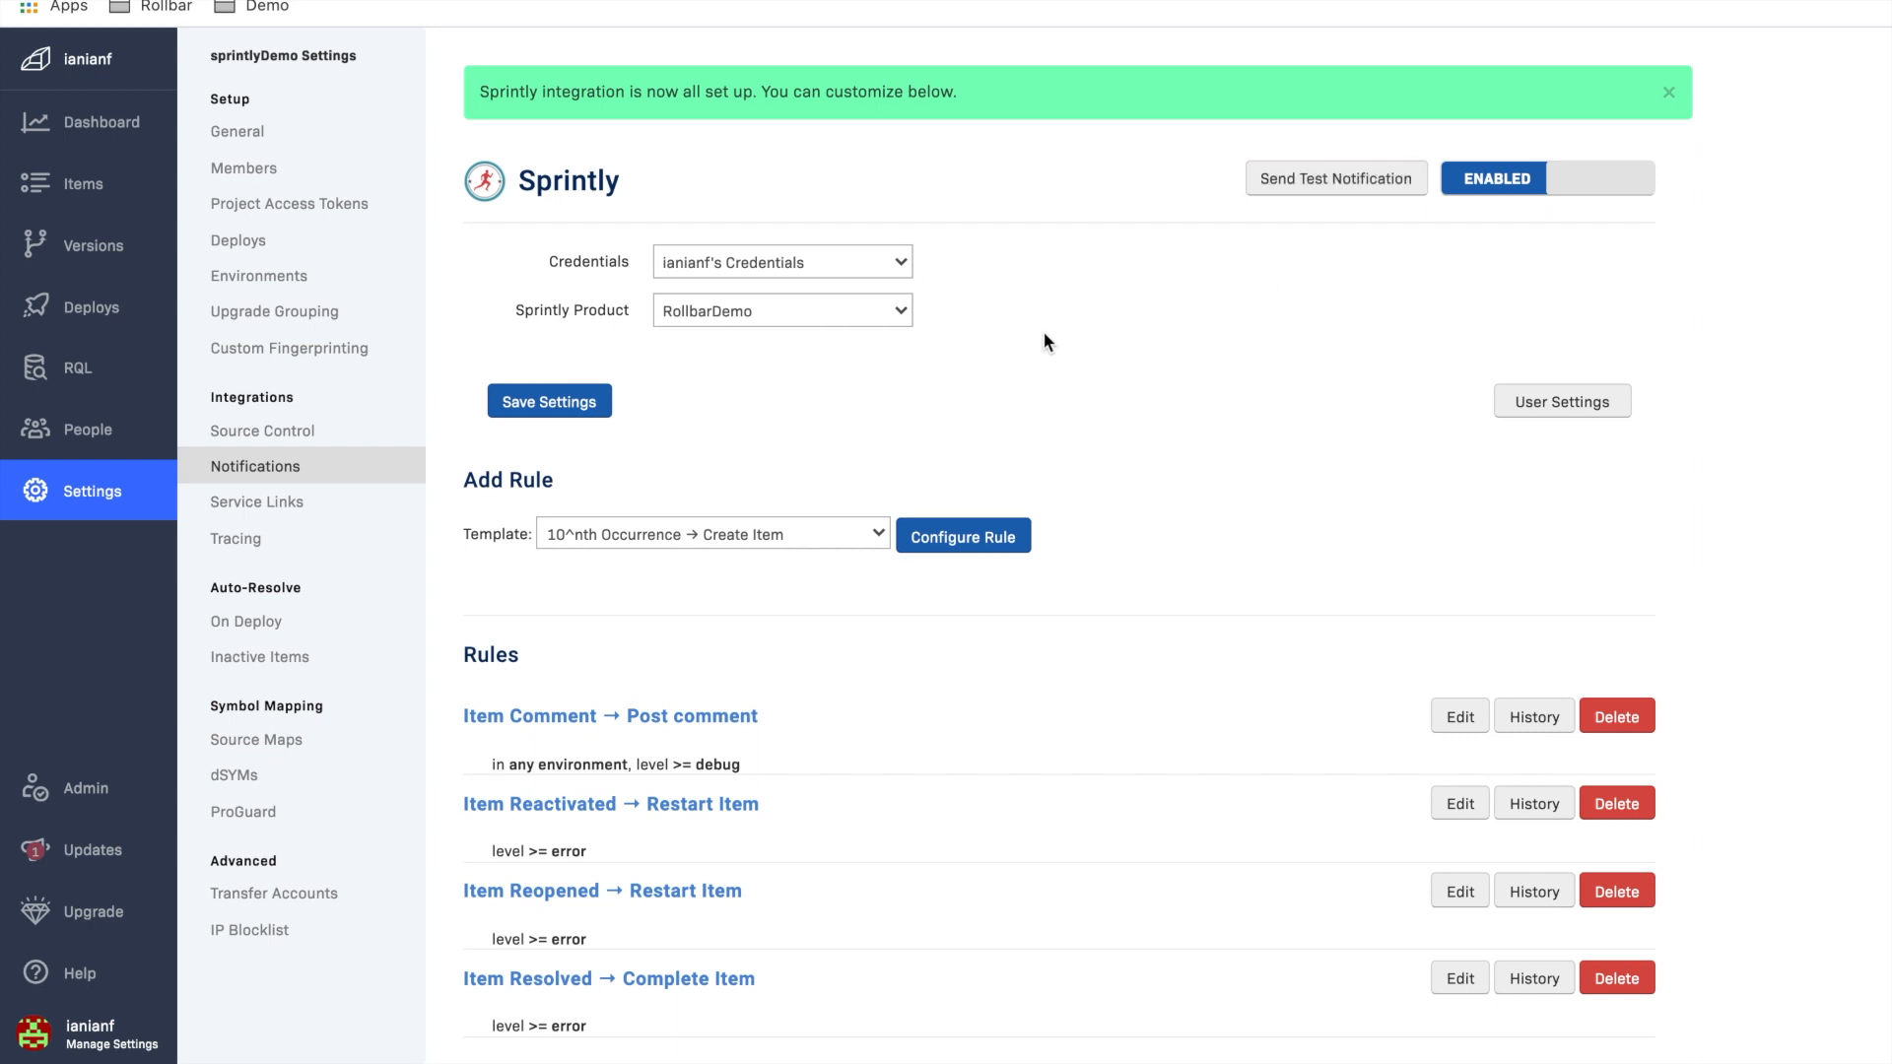
{"action": "left_click", "coordinate": [837, 303]}
{"action": "left_click", "coordinate": [838, 304]}
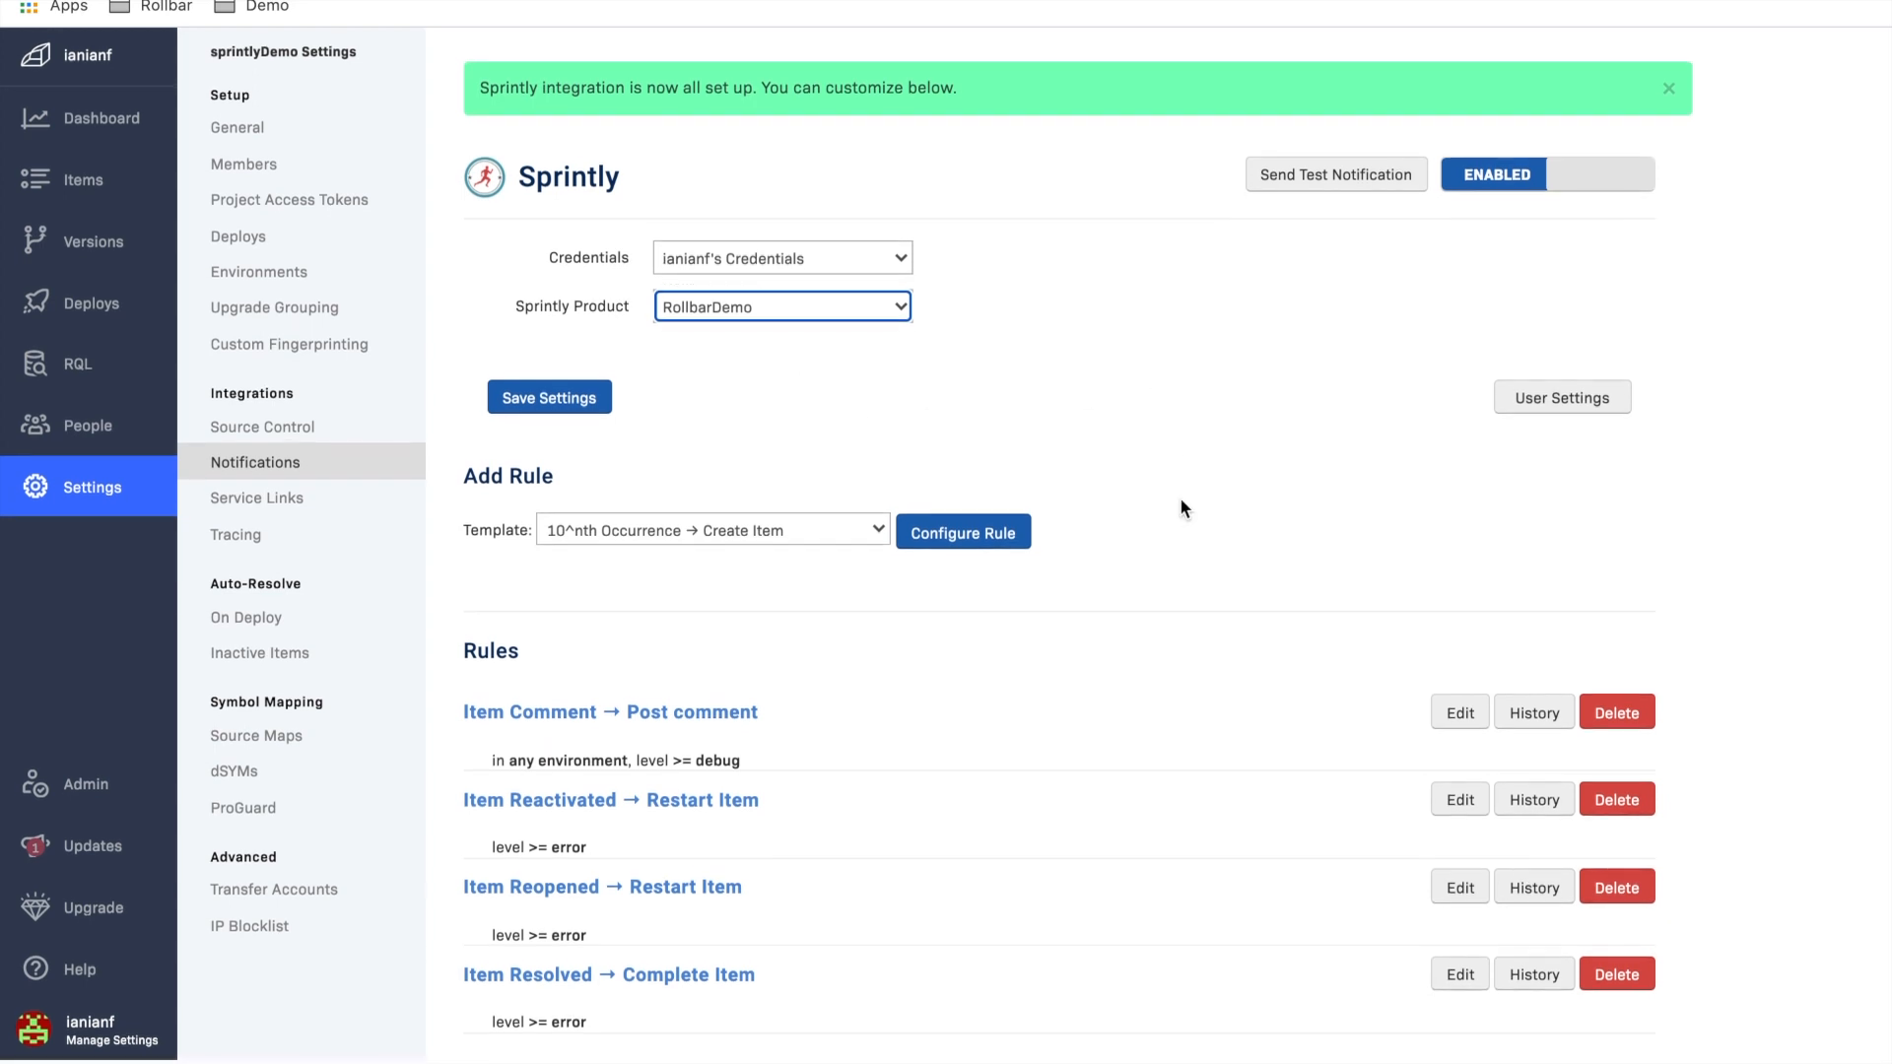
{"action": "left_click_drag", "start_coordinate": [539, 647], "coordinate": [458, 654]}
{"action": "left_click", "coordinate": [641, 635]}
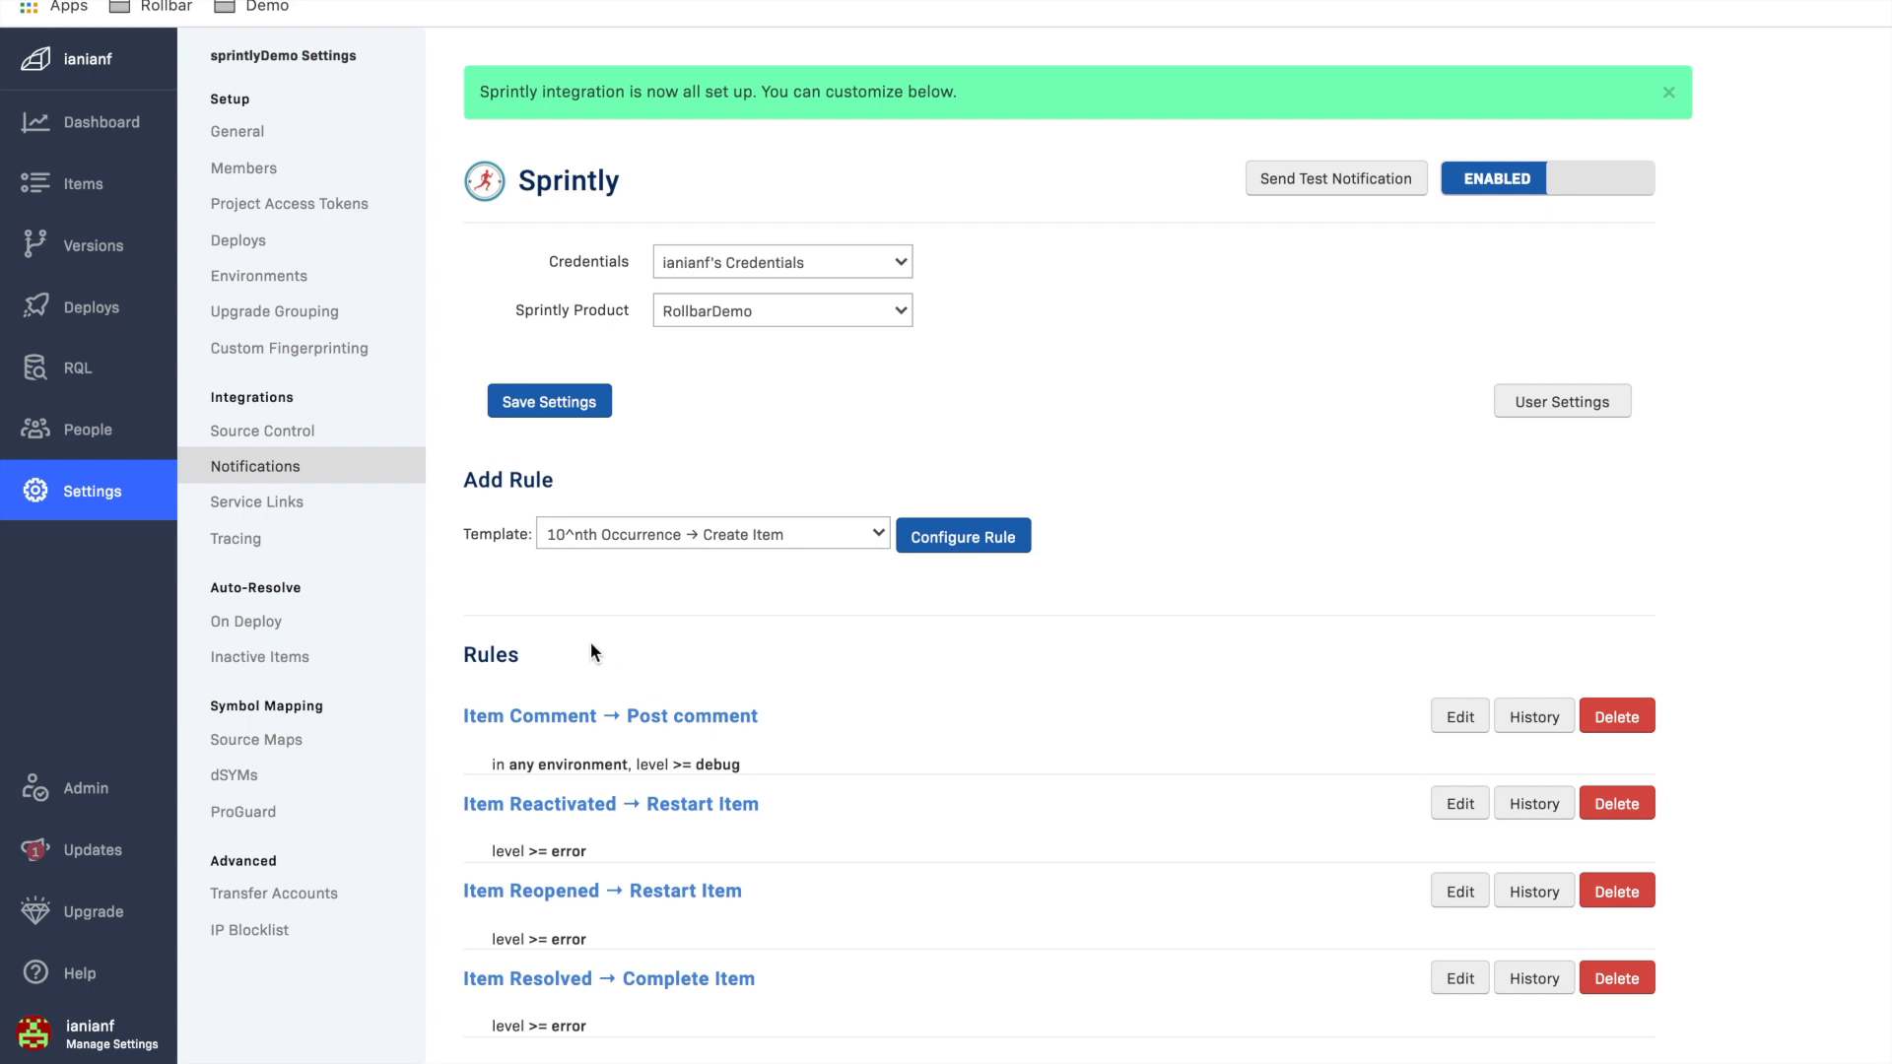
{"action": "left_click_drag", "start_coordinate": [485, 654], "coordinate": [464, 654]}
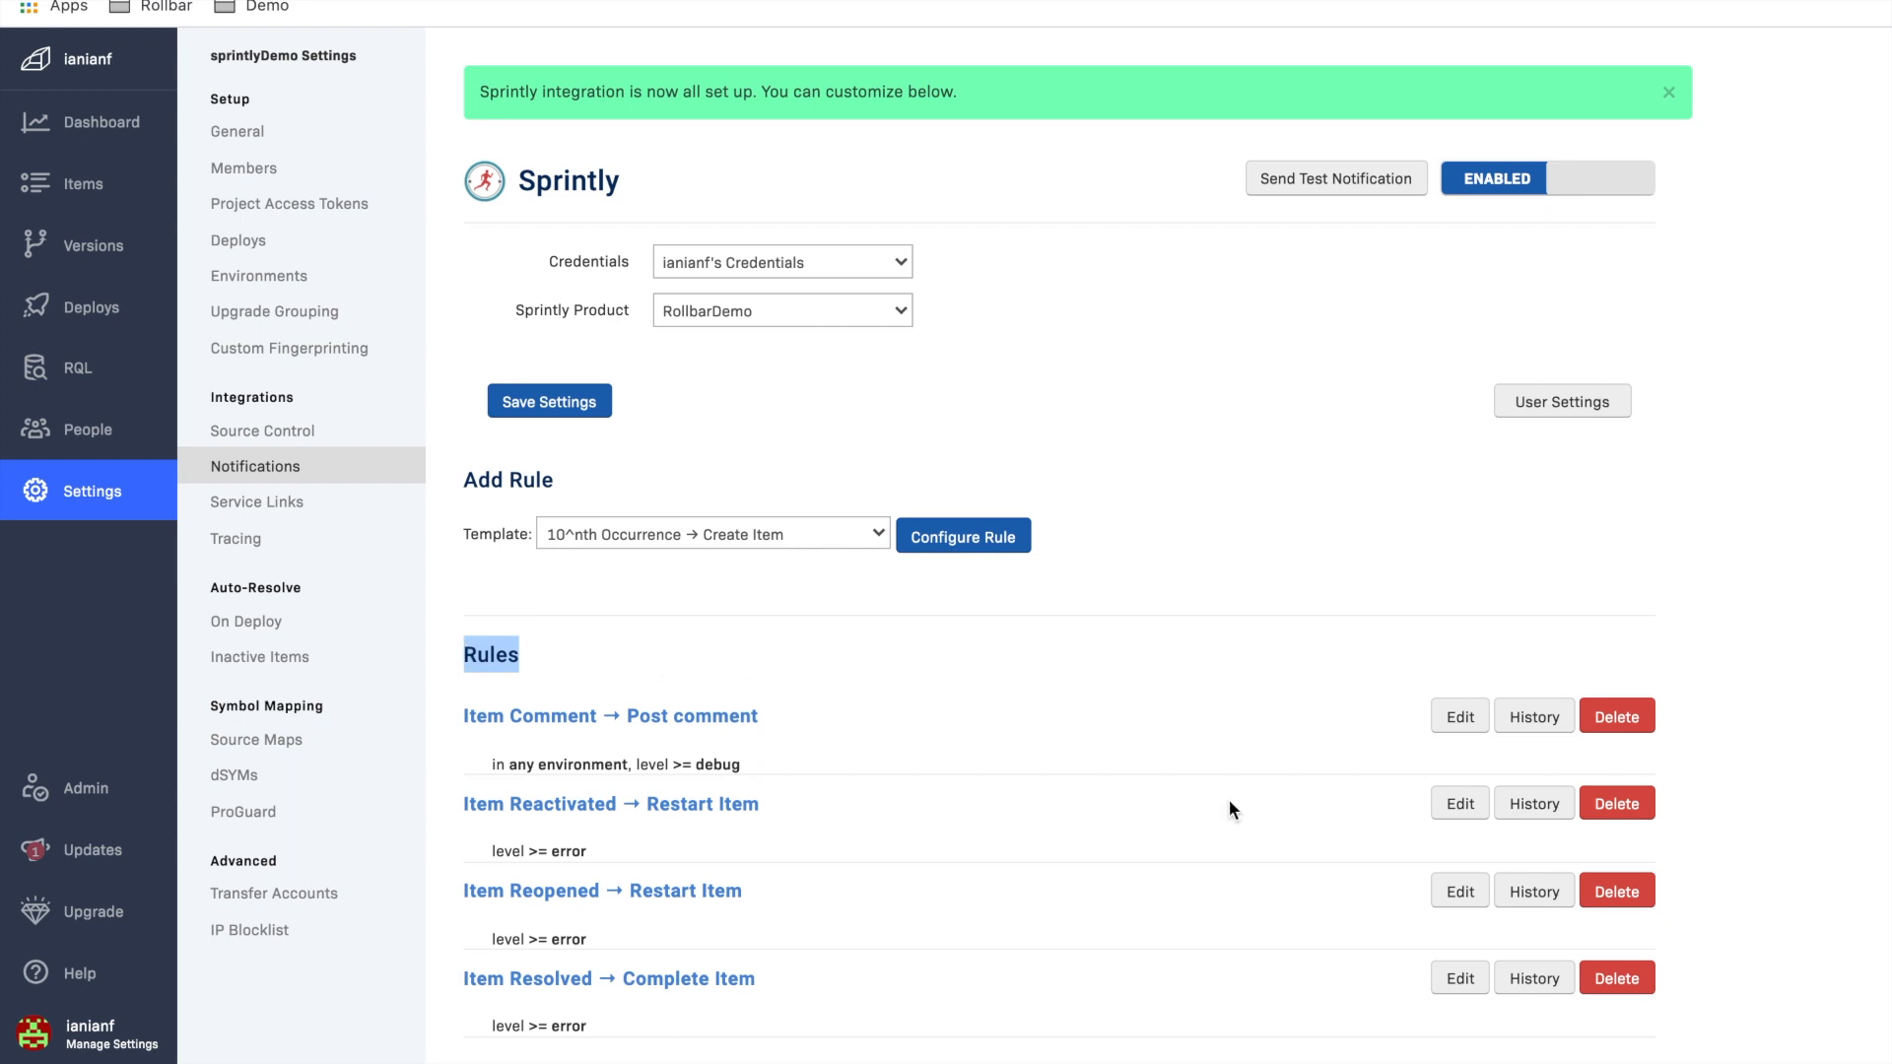
{"action": "left_click", "coordinate": [1313, 807]}
Step: Edit the Item Reactivated → Restart Item rule and set its level filter to Info
{"action": "left_click", "coordinate": [1452, 810]}
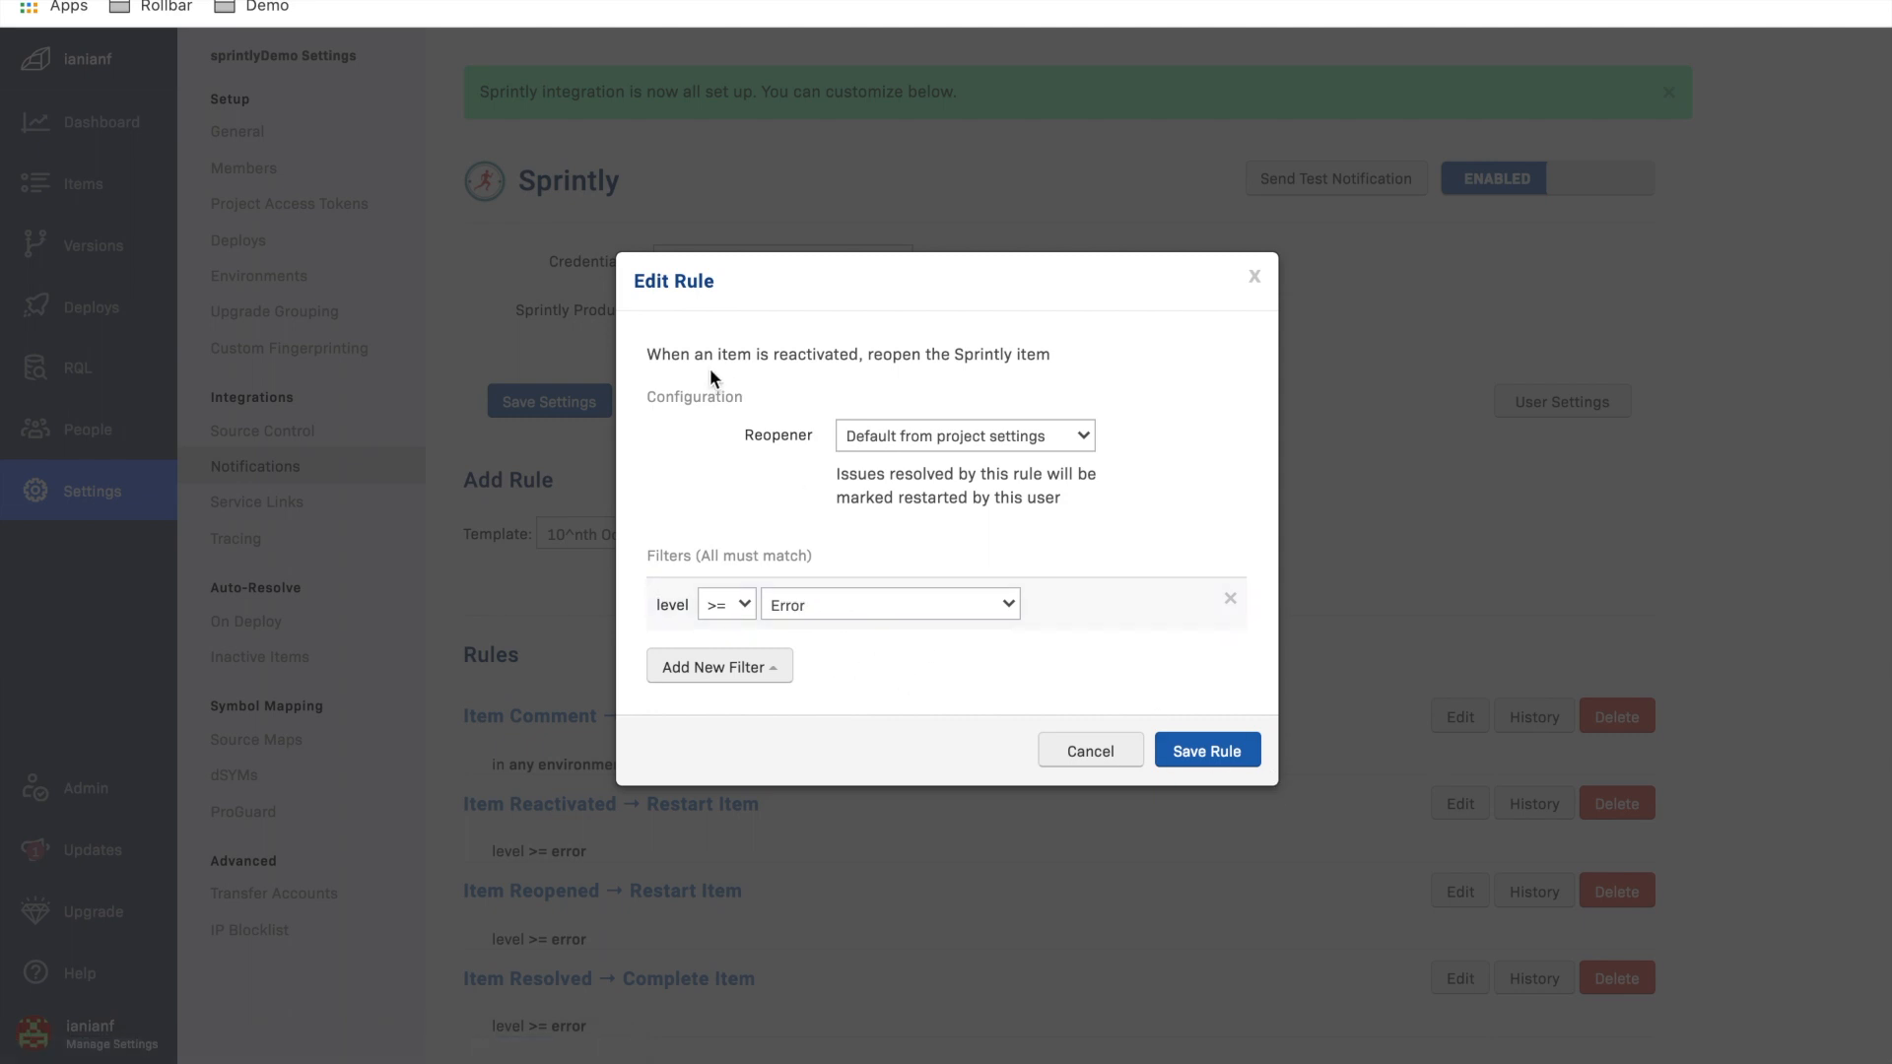
{"action": "left_click_drag", "start_coordinate": [681, 354], "coordinate": [908, 355]}
{"action": "left_click", "coordinate": [1090, 352]}
{"action": "left_click", "coordinate": [907, 355]}
{"action": "left_click", "coordinate": [831, 605]}
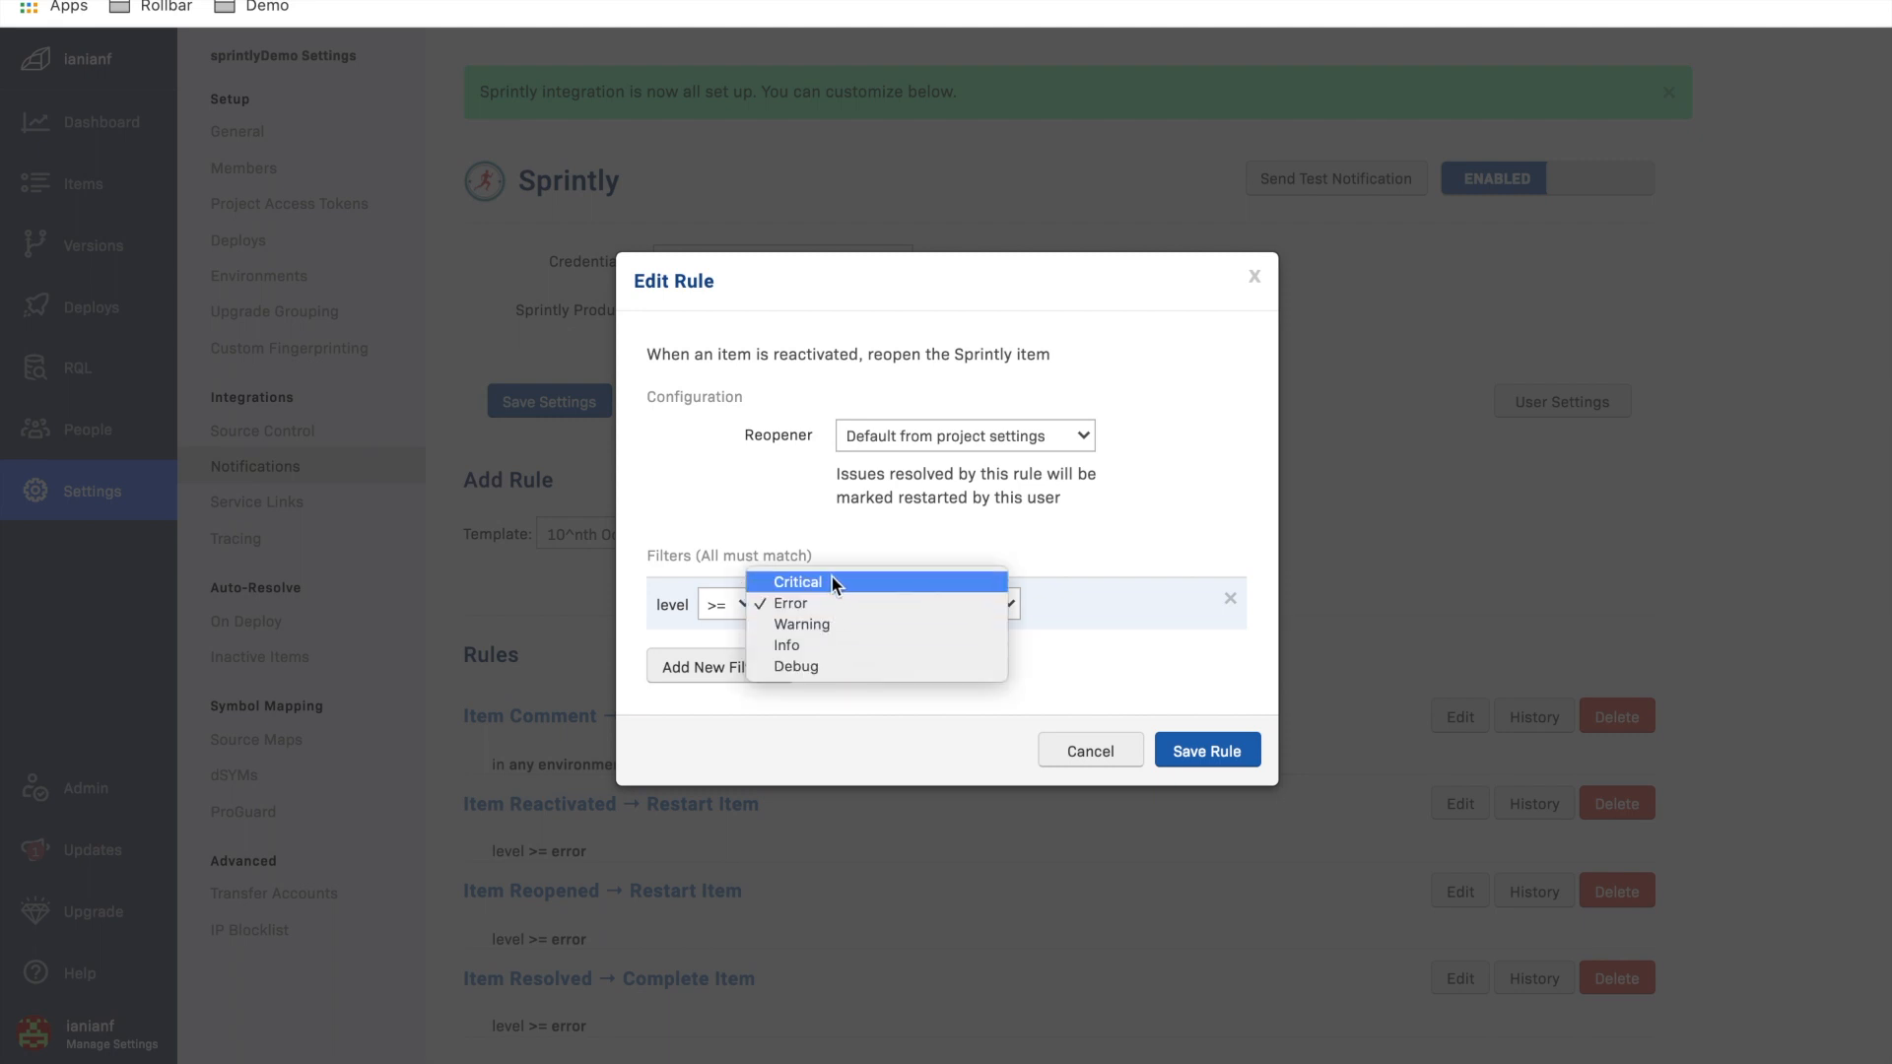
{"action": "left_click", "coordinate": [823, 643]}
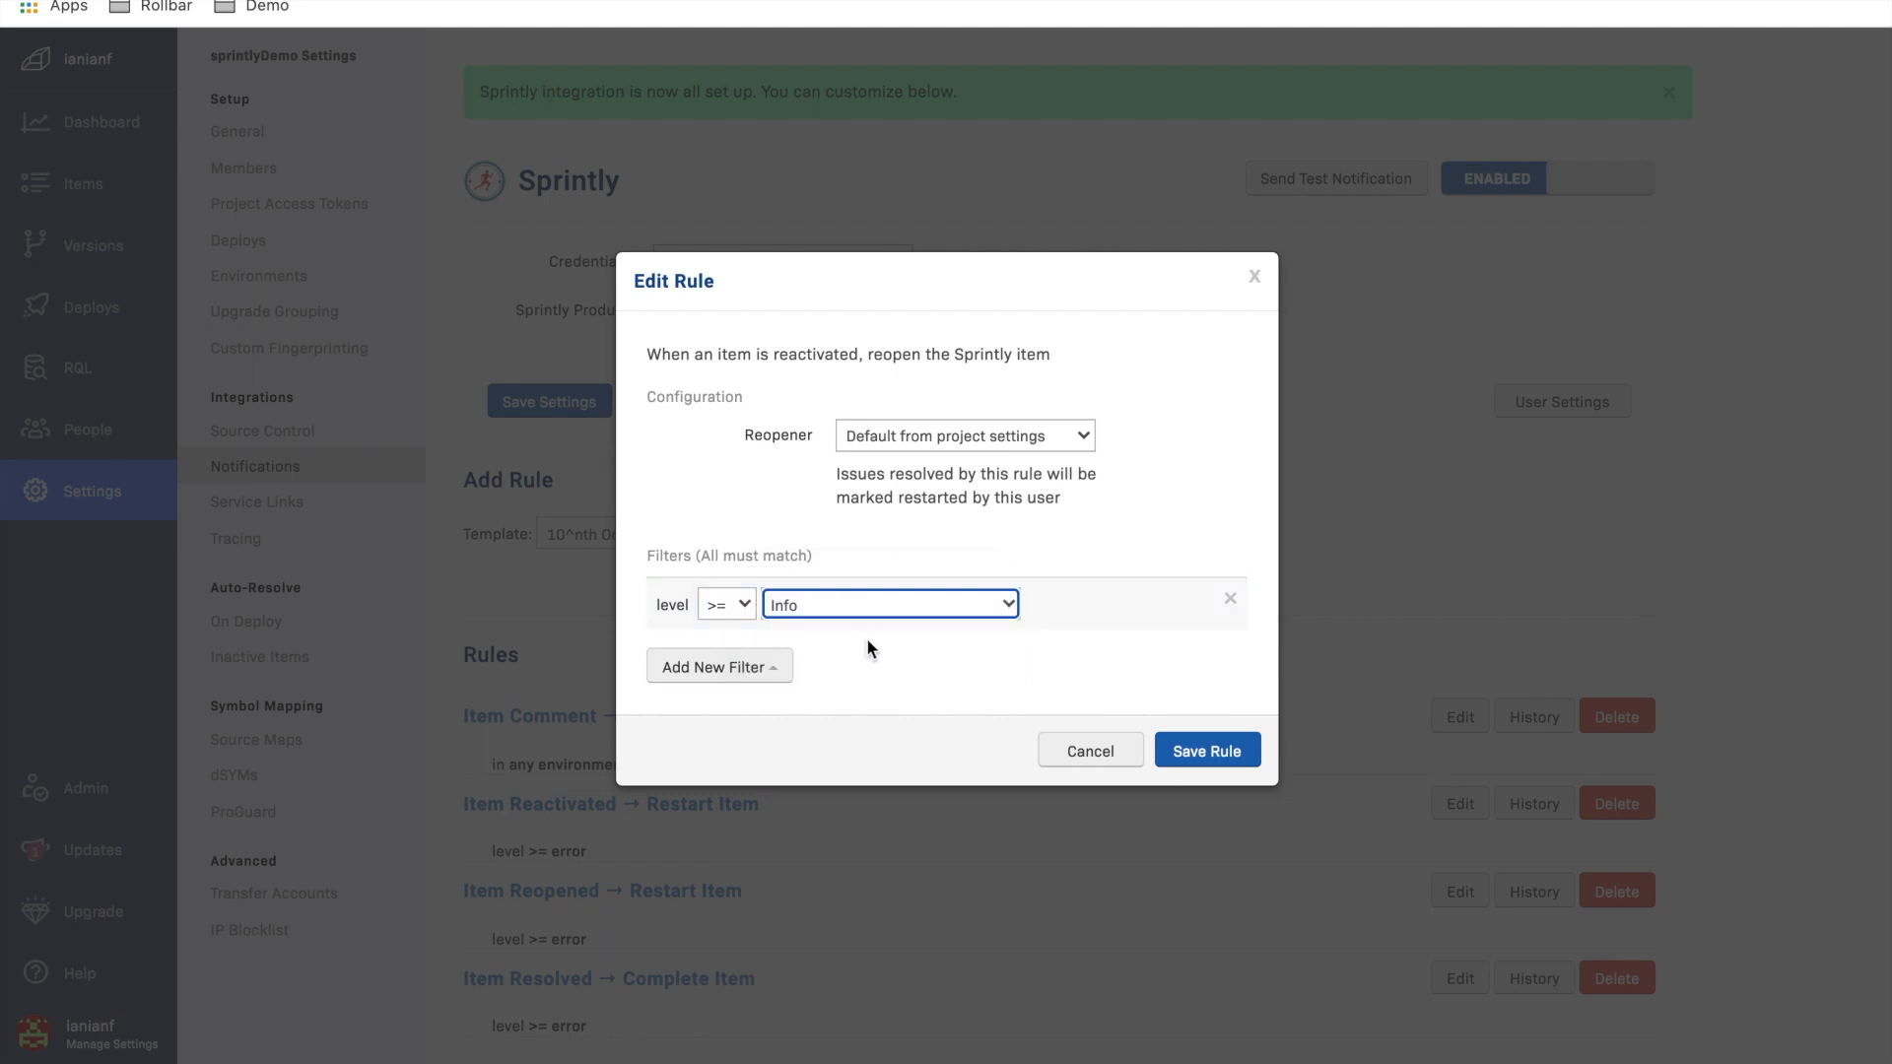
Step: Add an environment filter equal to prod, check the other available filter types, and save the rule
{"action": "left_click", "coordinate": [774, 668]}
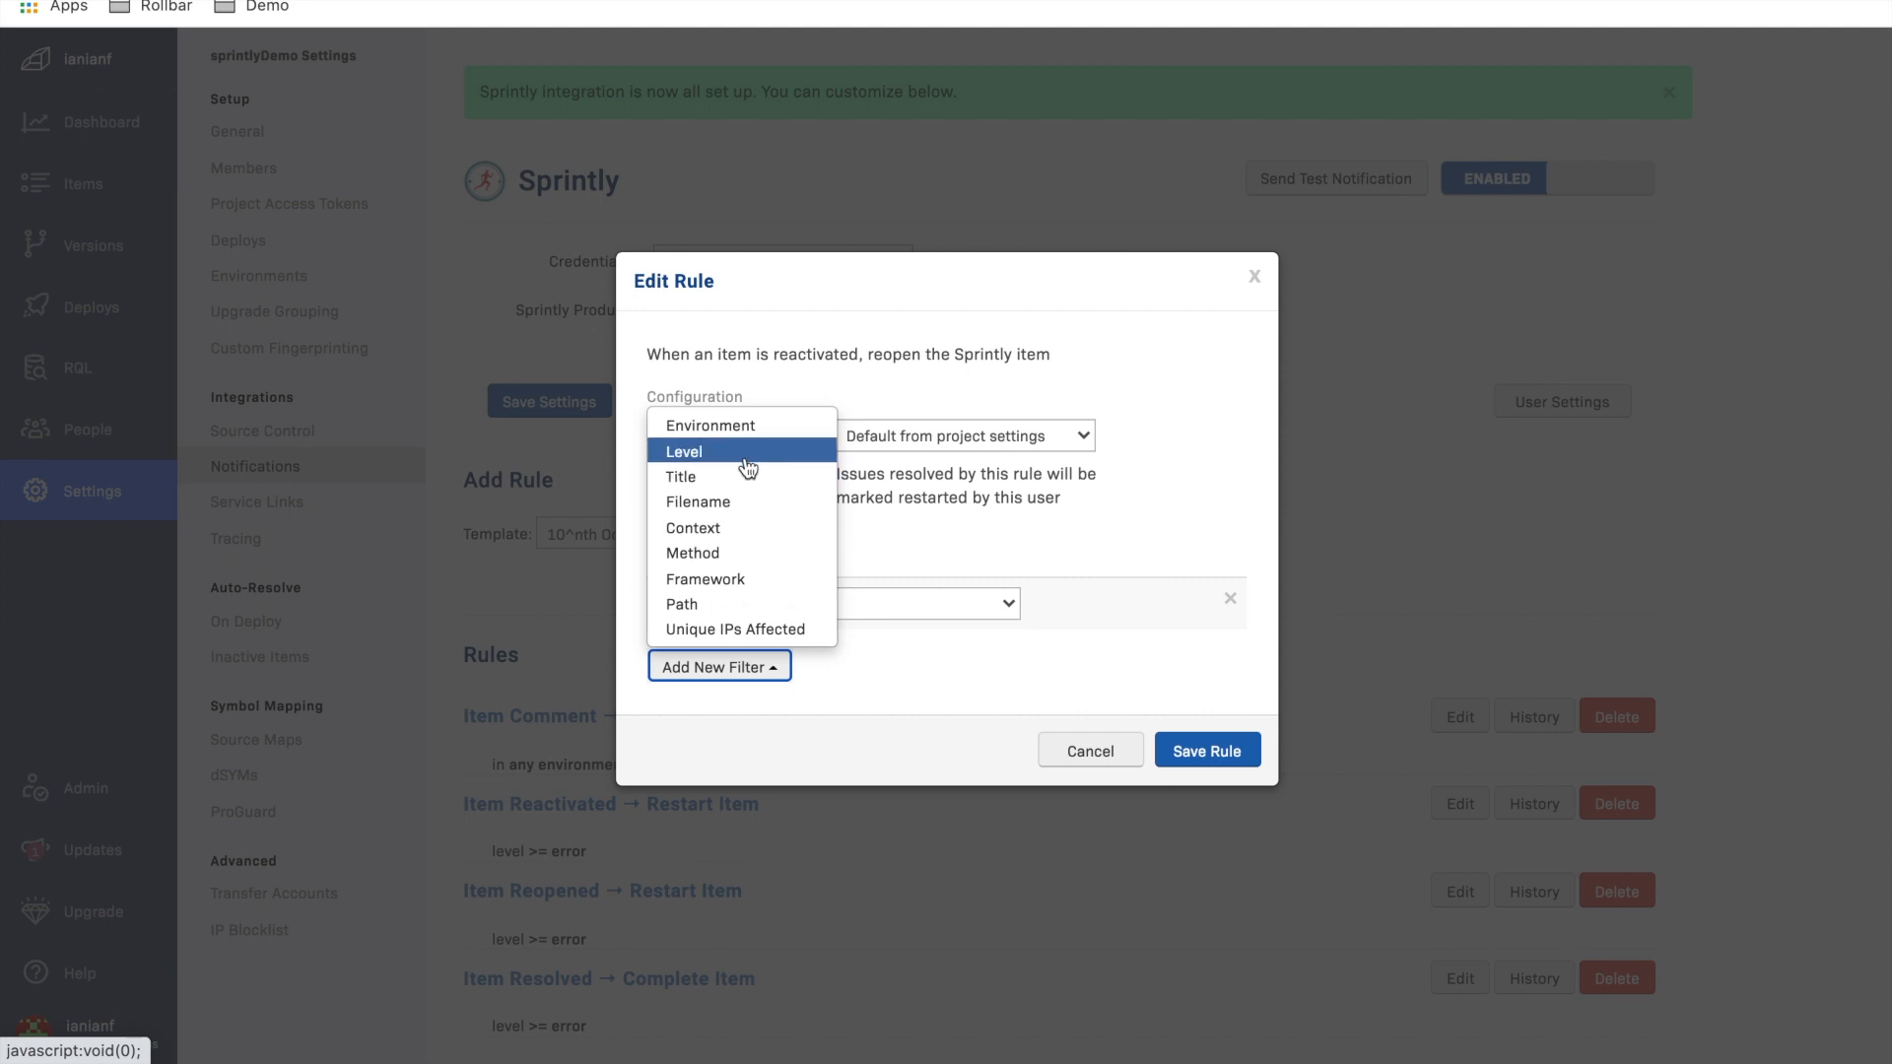
{"action": "left_click", "coordinate": [747, 426]}
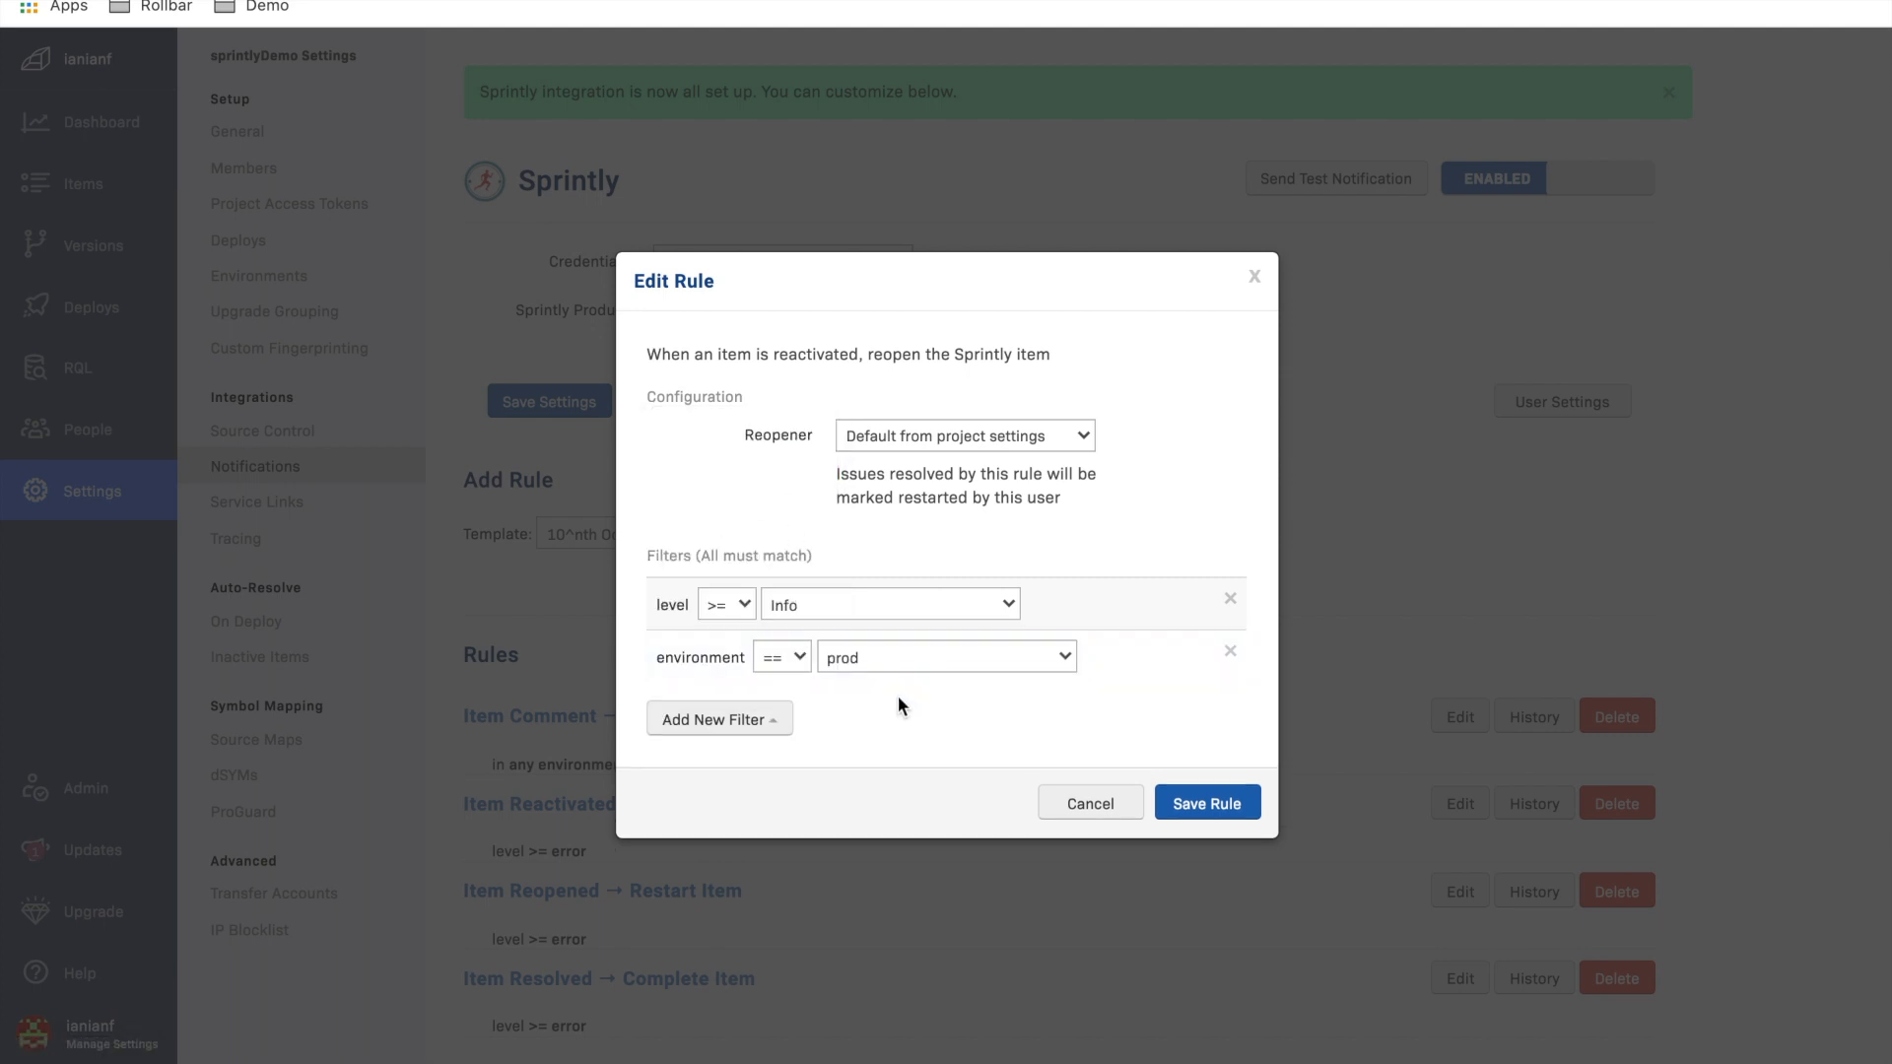
{"action": "left_click", "coordinate": [775, 724]}
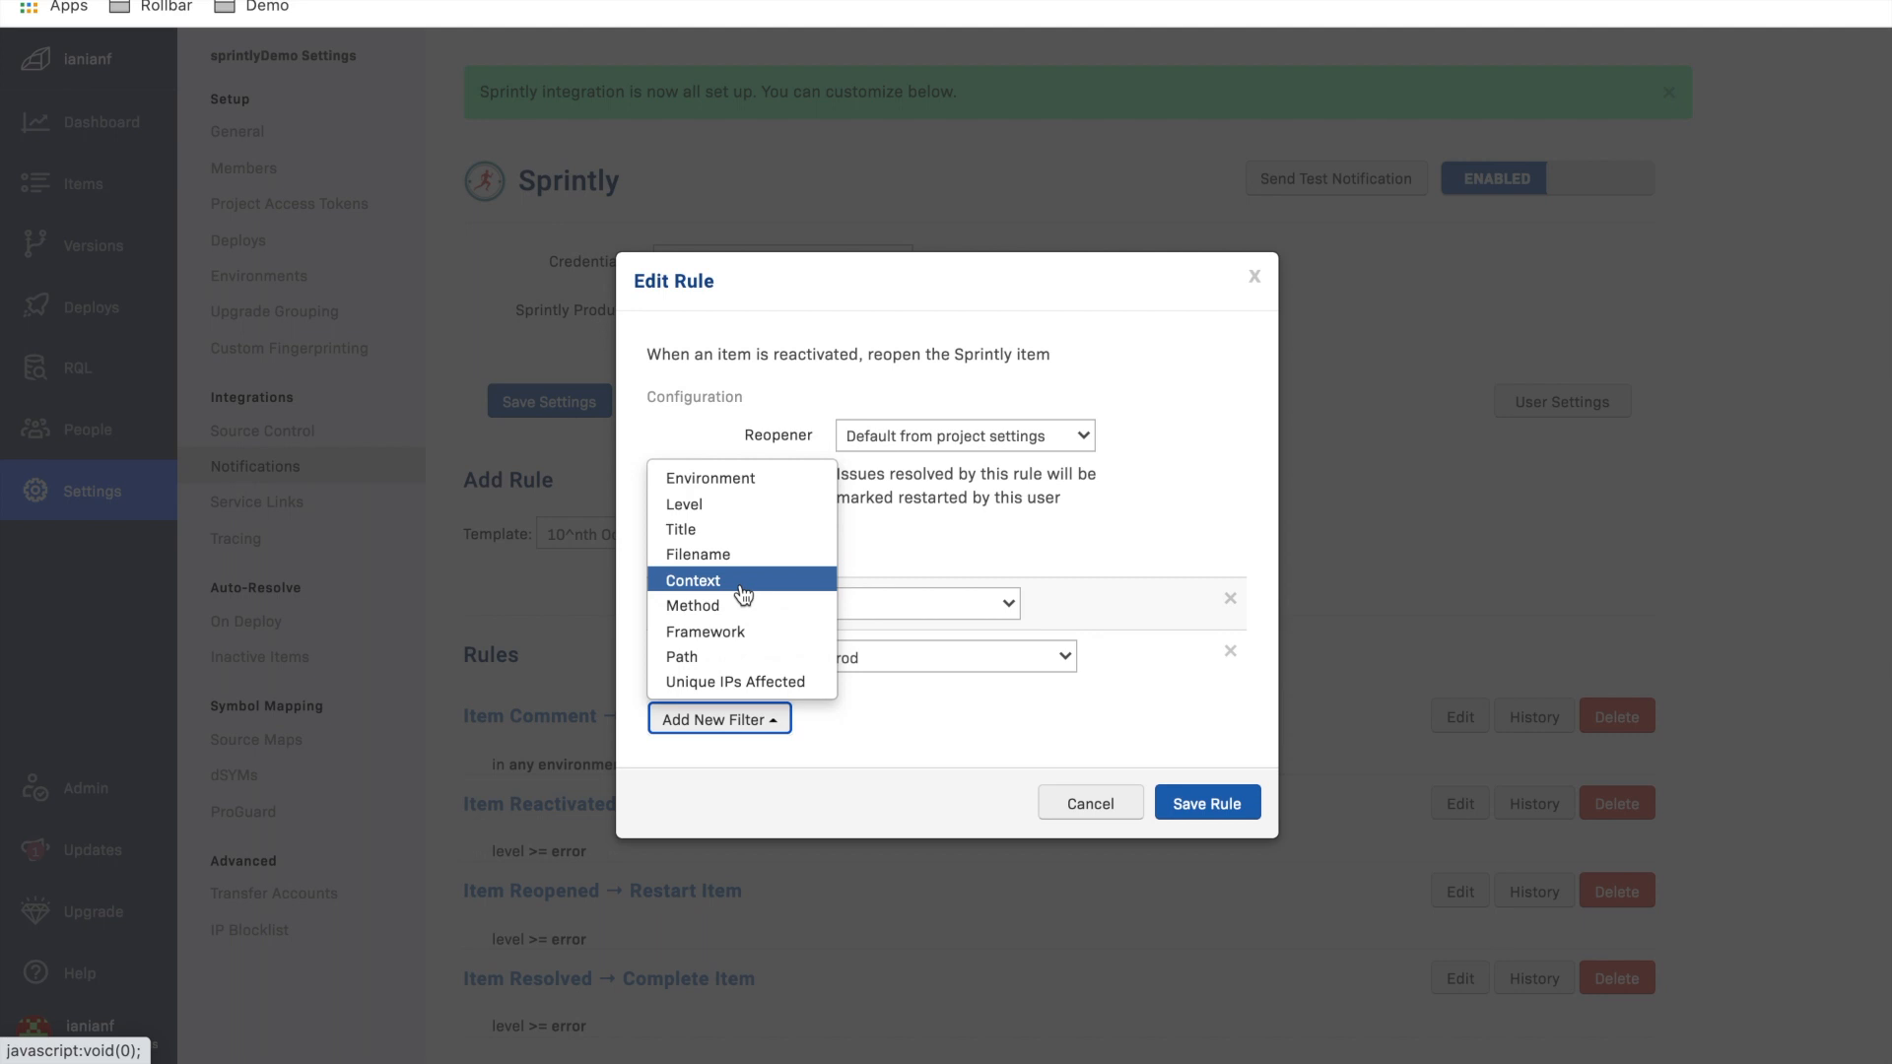
{"action": "left_click", "coordinate": [946, 743]}
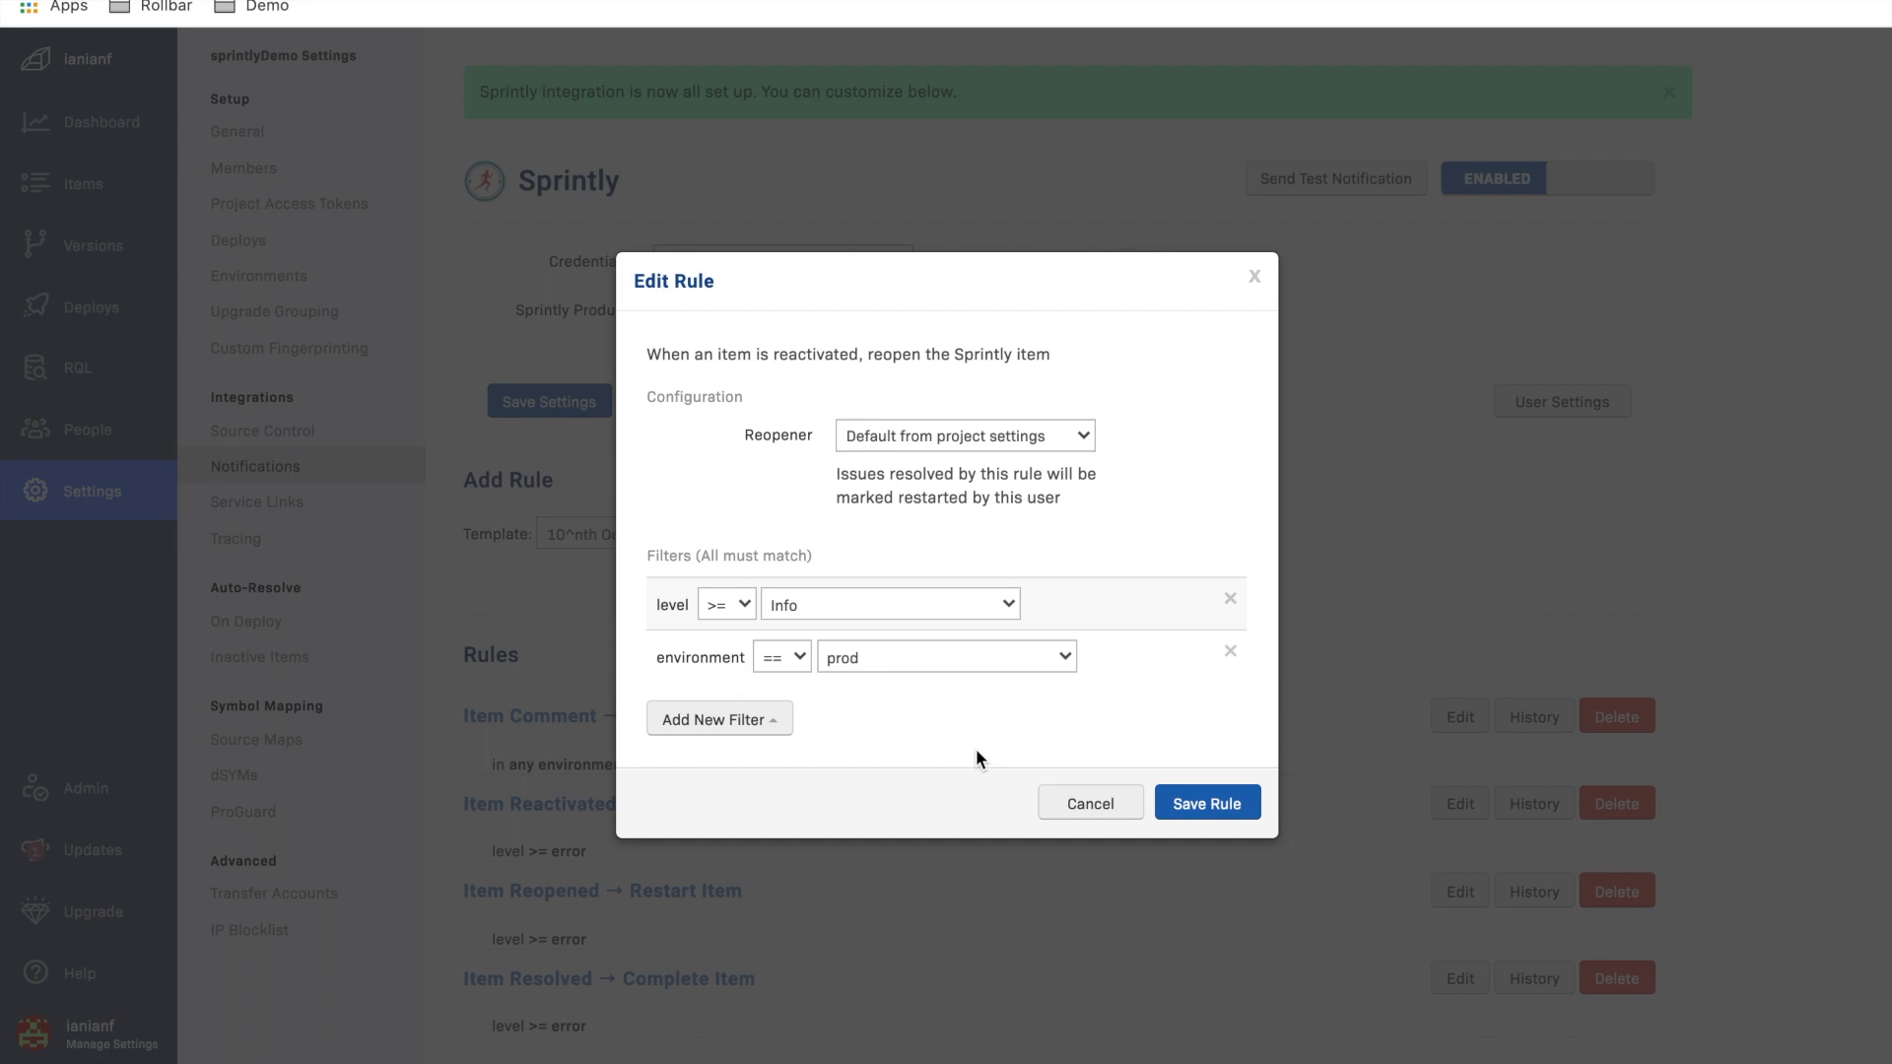
{"action": "left_click", "coordinate": [1188, 813]}
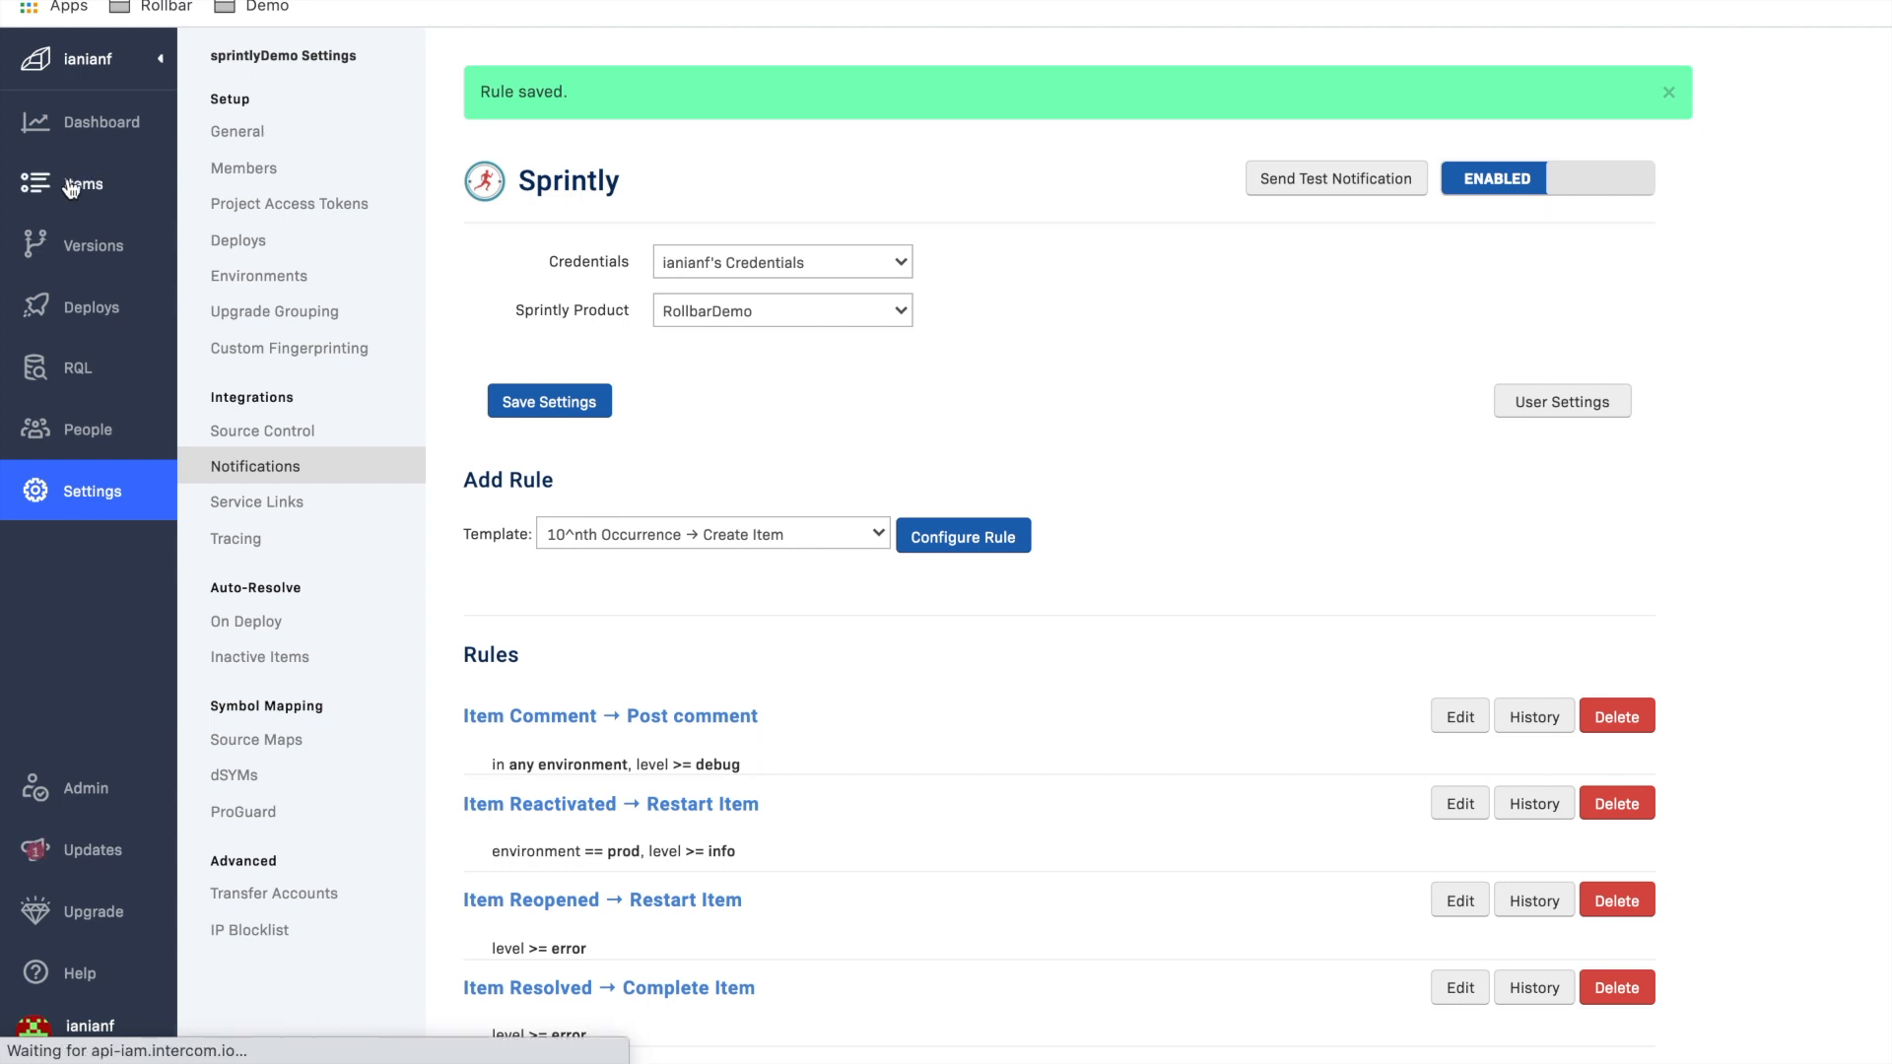
Step: Open item #3 "Exception: Error Processing Request" and create a Sprintly item from it
{"action": "left_click", "coordinate": [71, 188]}
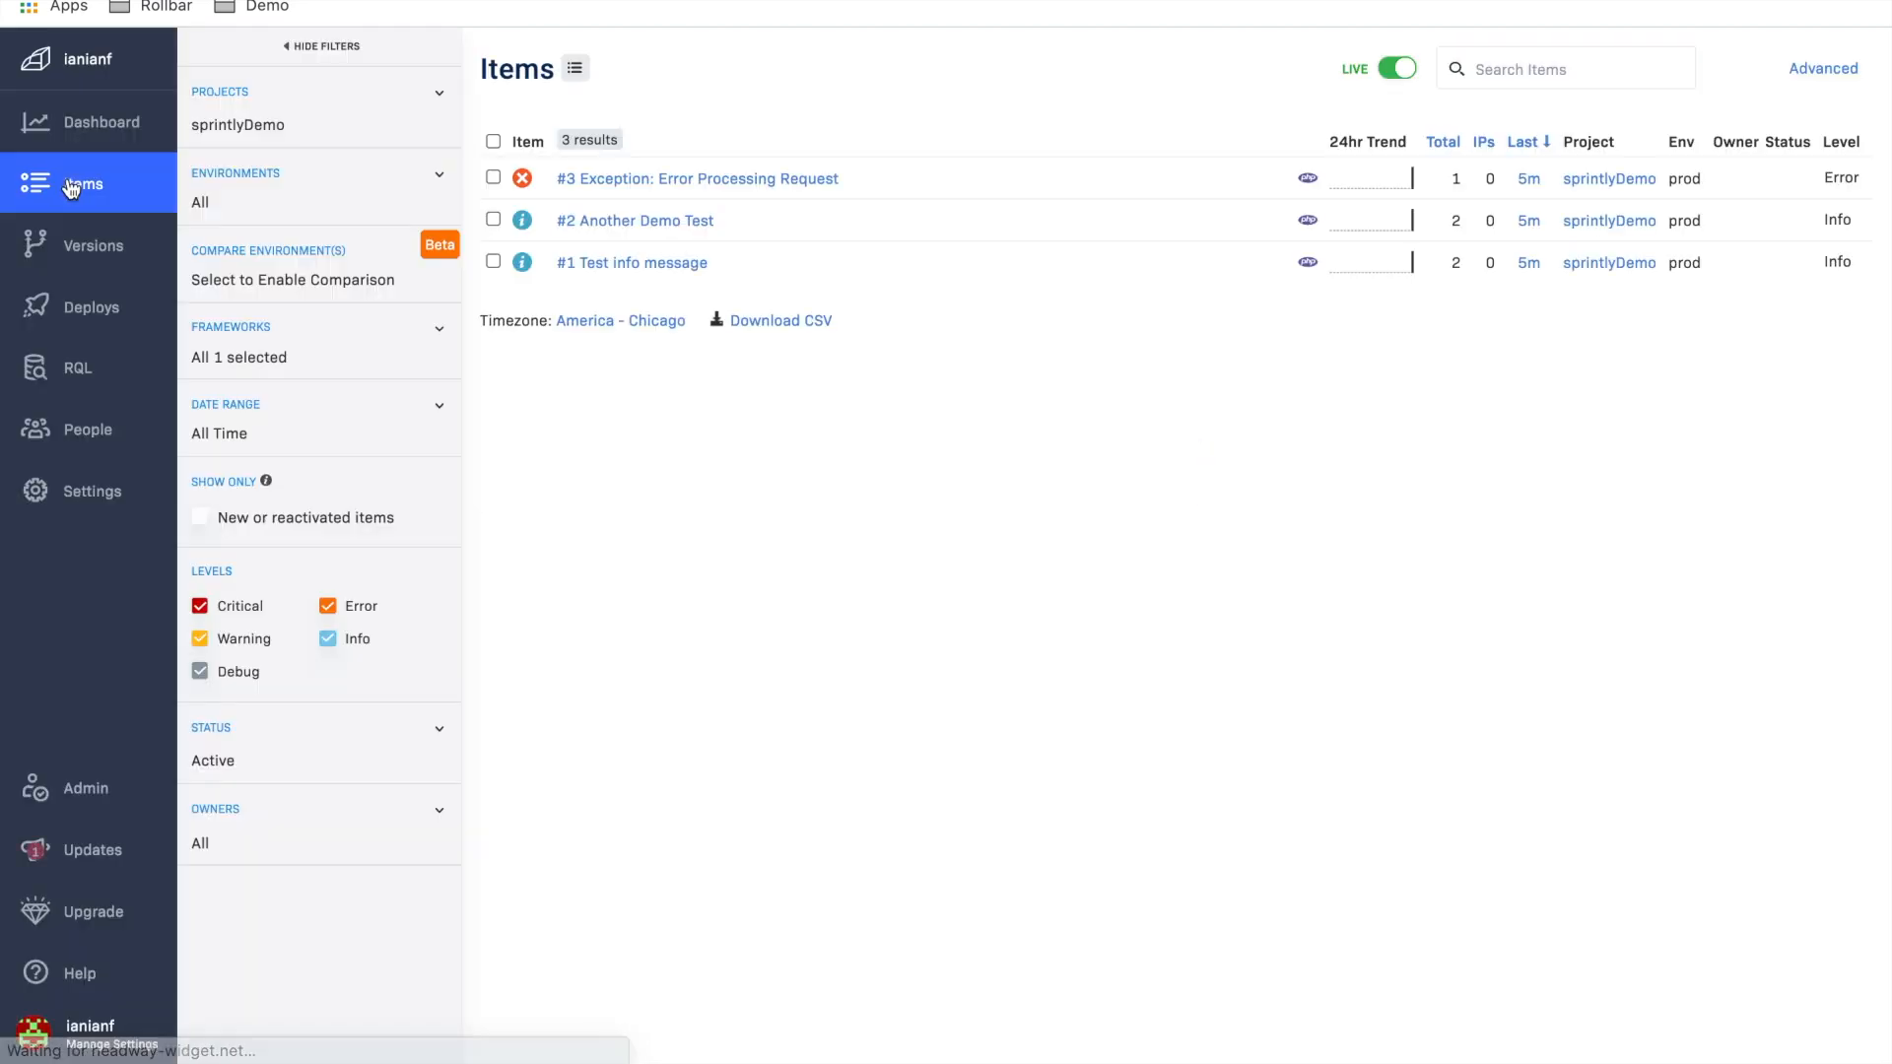
{"action": "left_click", "coordinate": [708, 178]}
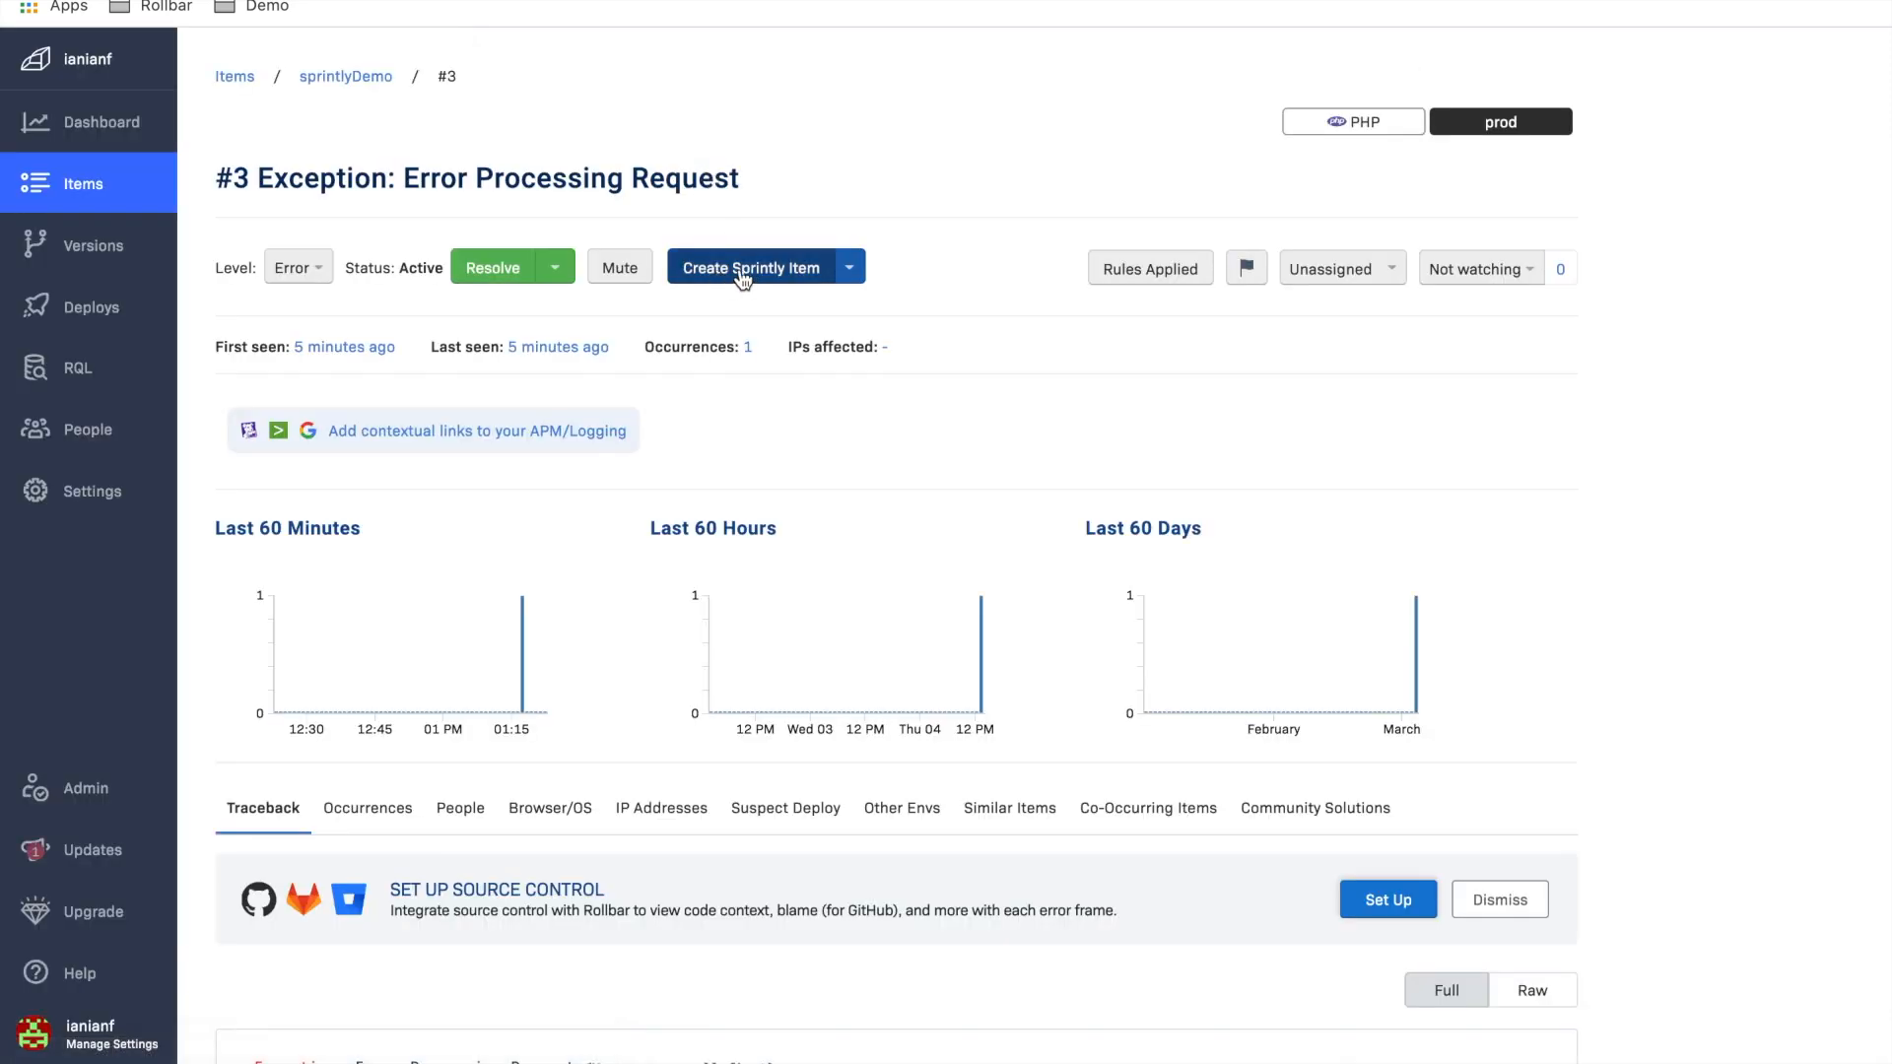
{"action": "left_click", "coordinate": [741, 278]}
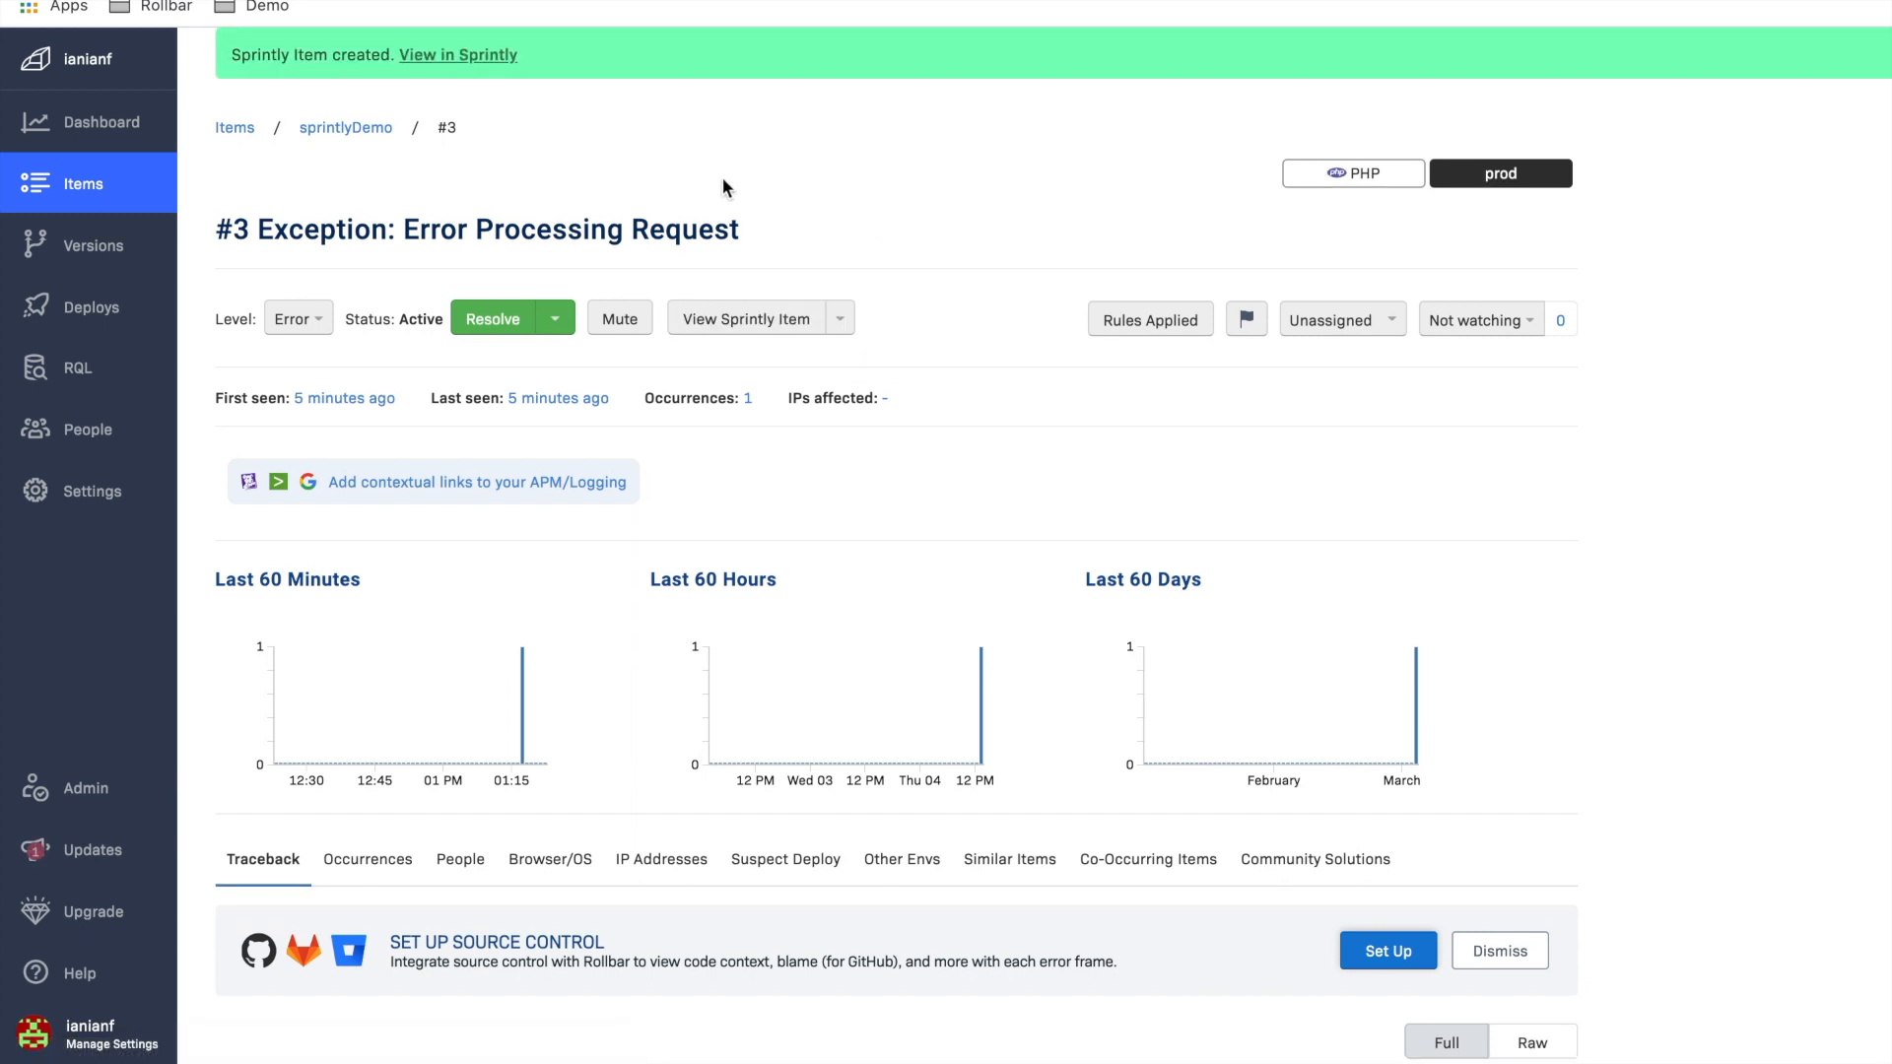
Step: Open the created item in Sprintly and examine its exception details and link to Rollbar
{"action": "left_click", "coordinate": [474, 56]}
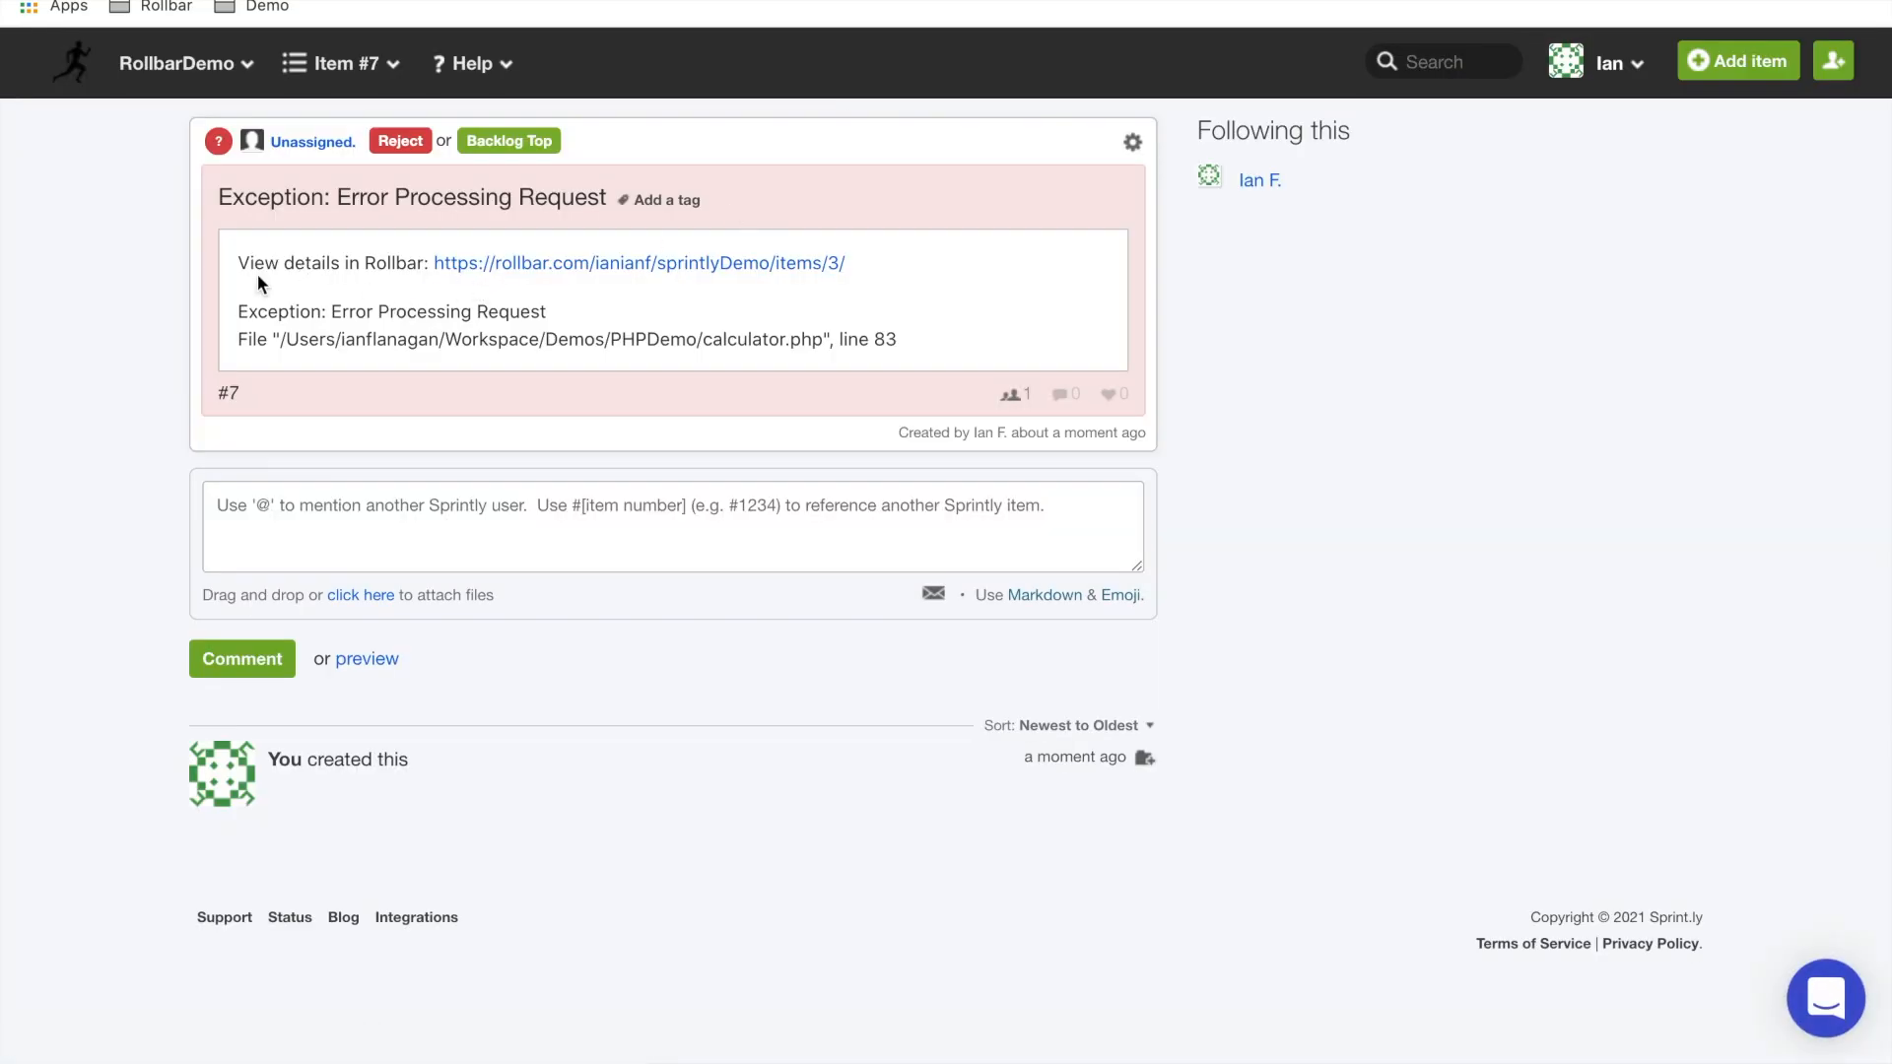
{"action": "left_click_drag", "start_coordinate": [234, 293], "coordinate": [342, 339]}
{"action": "left_click", "coordinate": [937, 341]}
{"action": "left_click", "coordinate": [588, 292]}
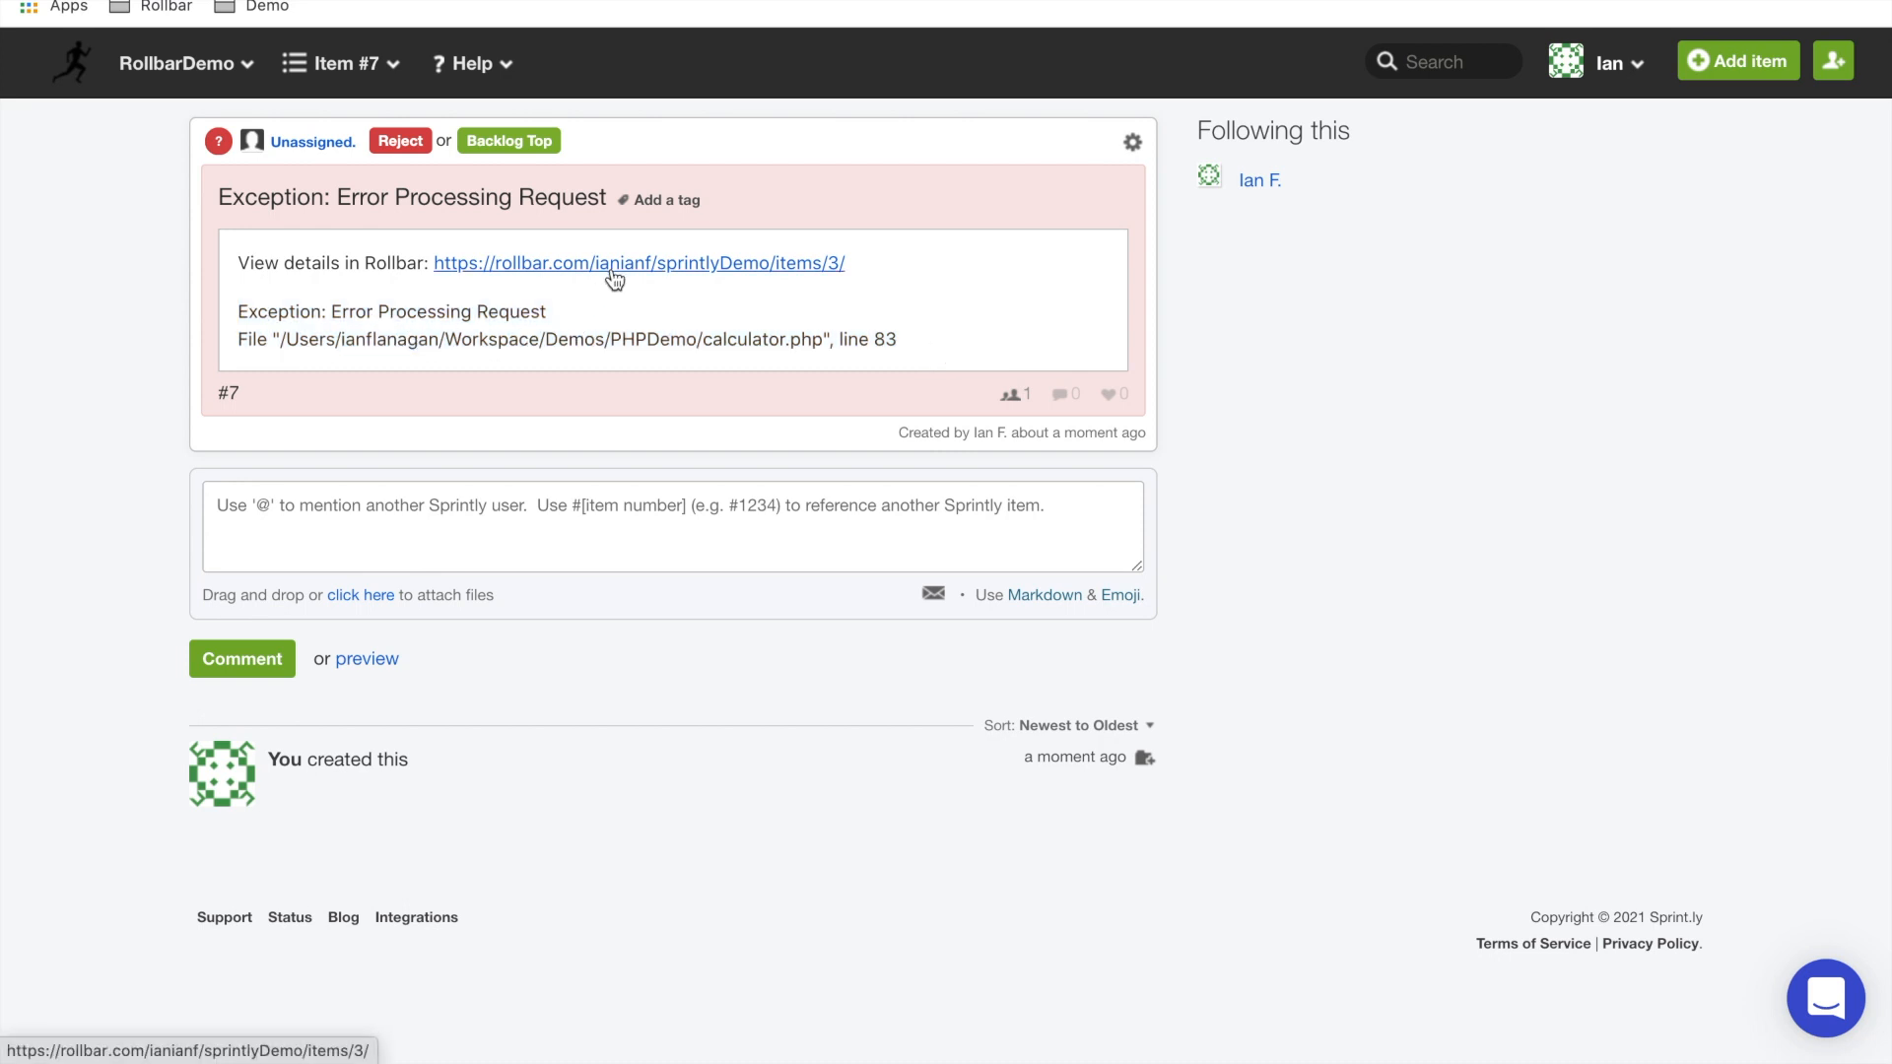
Step: Switch back to Rollbar and unlink the Sprintly item from item #3
{"action": "left_click", "coordinate": [473, 2]}
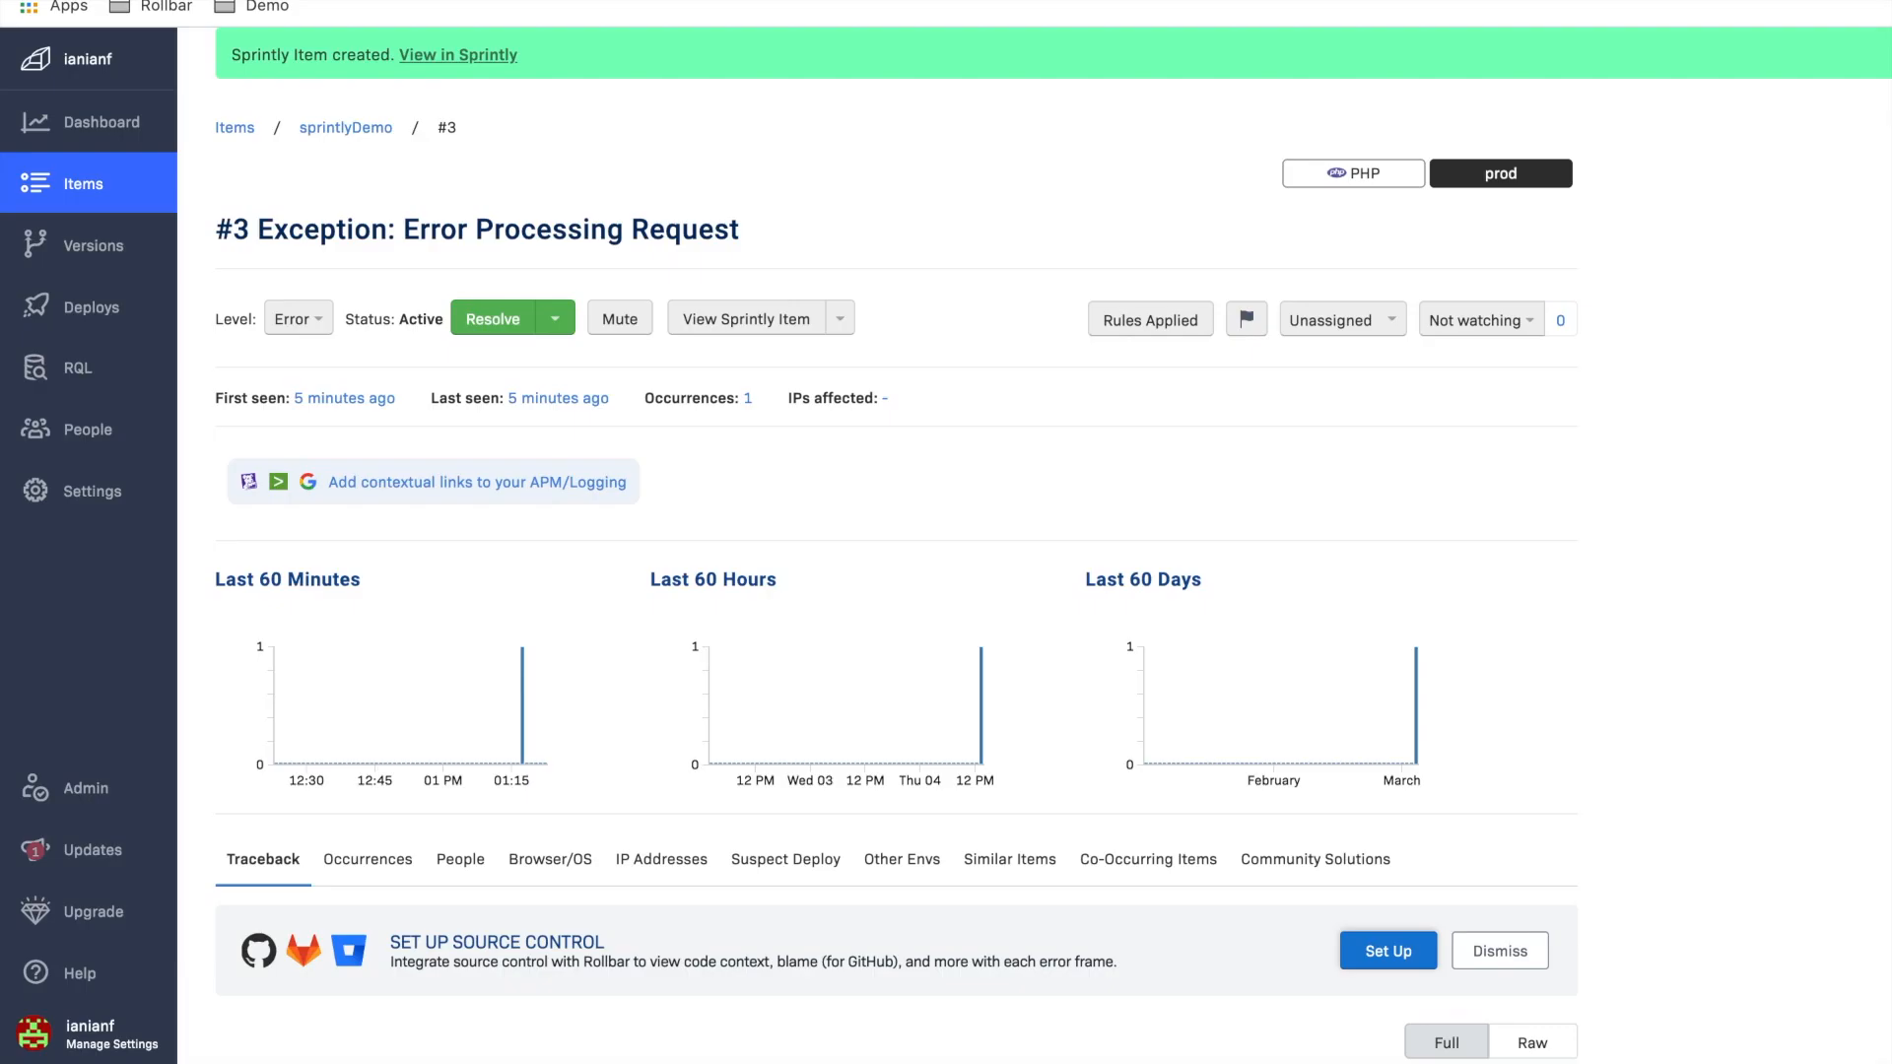
{"action": "left_click", "coordinate": [840, 320]}
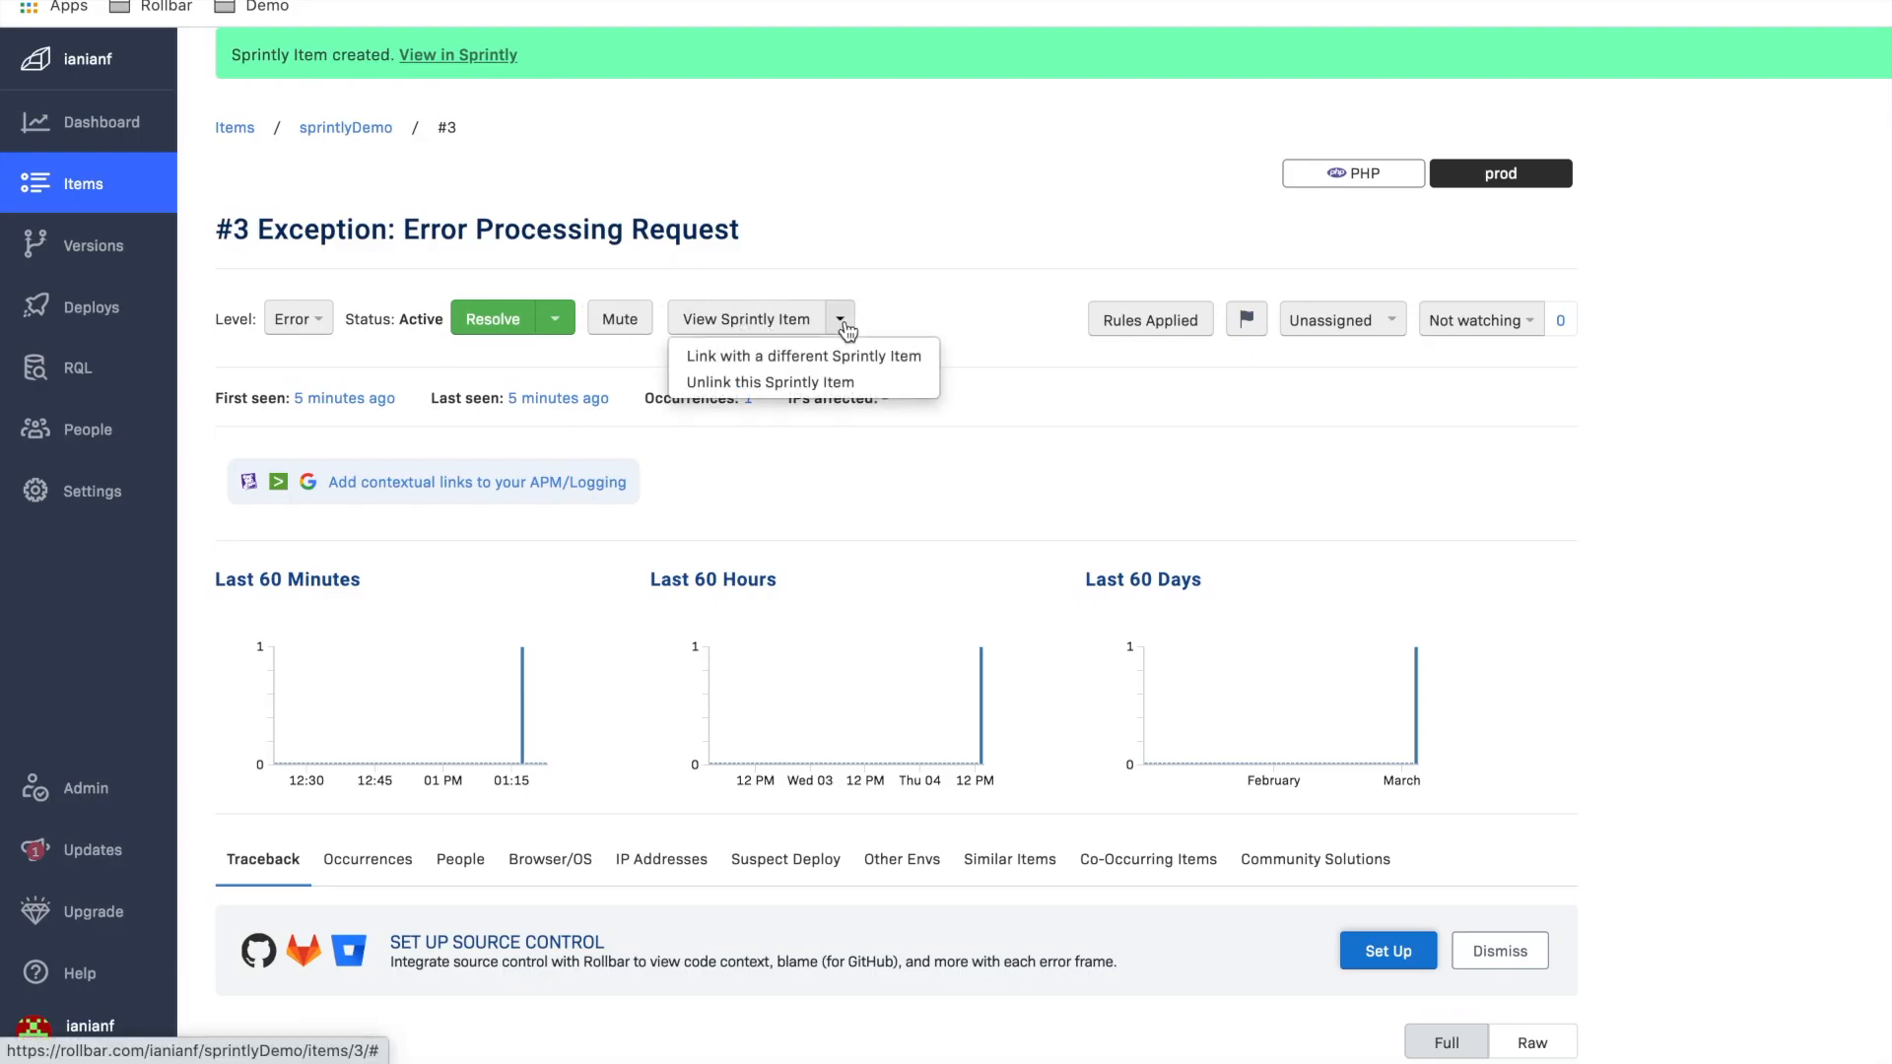
{"action": "left_click", "coordinate": [802, 384]}
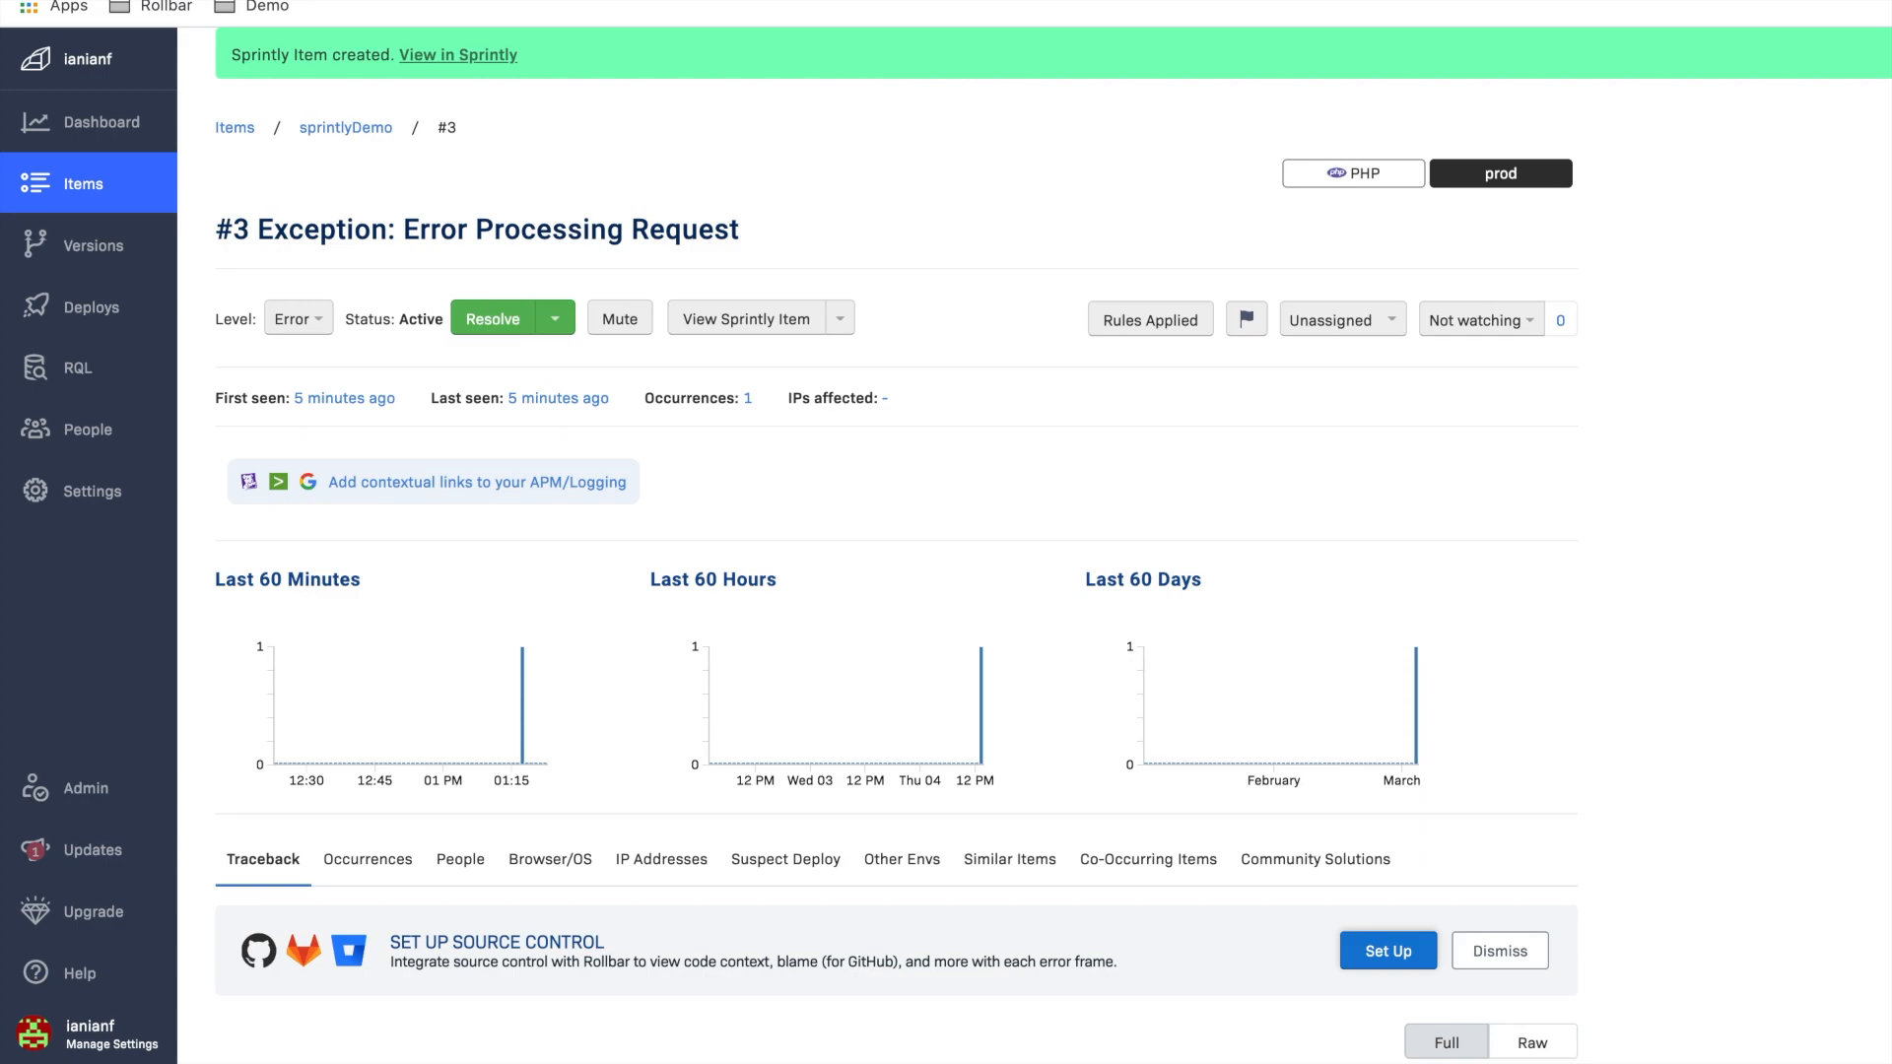